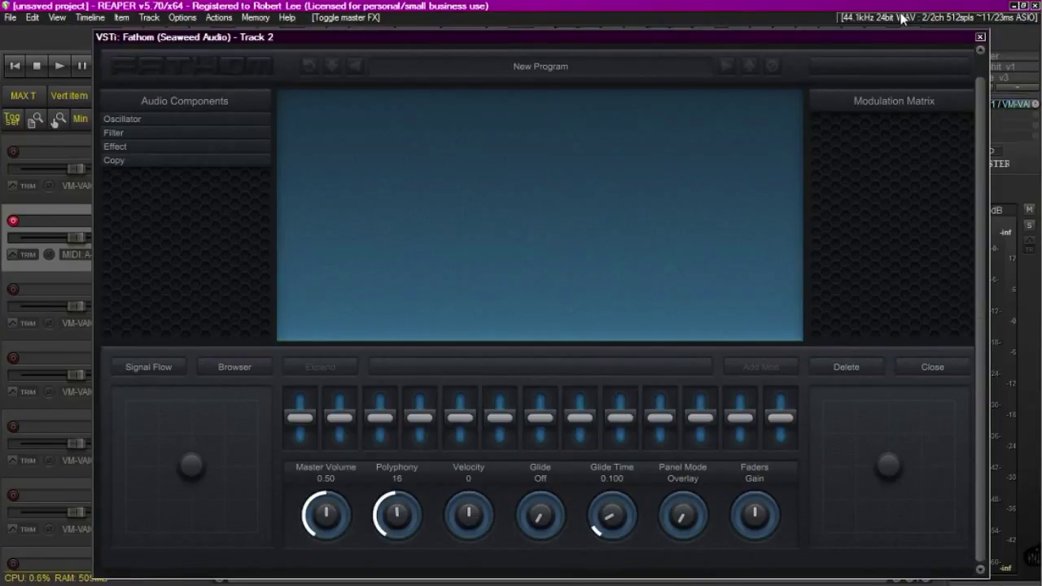
Add a Wave Table oscillator node to the patch canvas.
click(197, 122)
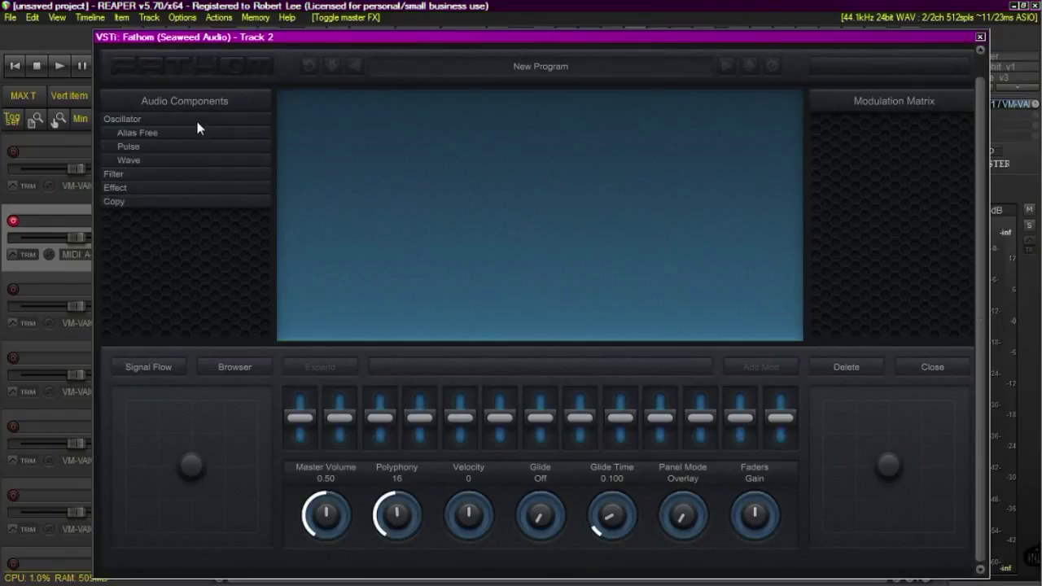
click(176, 161)
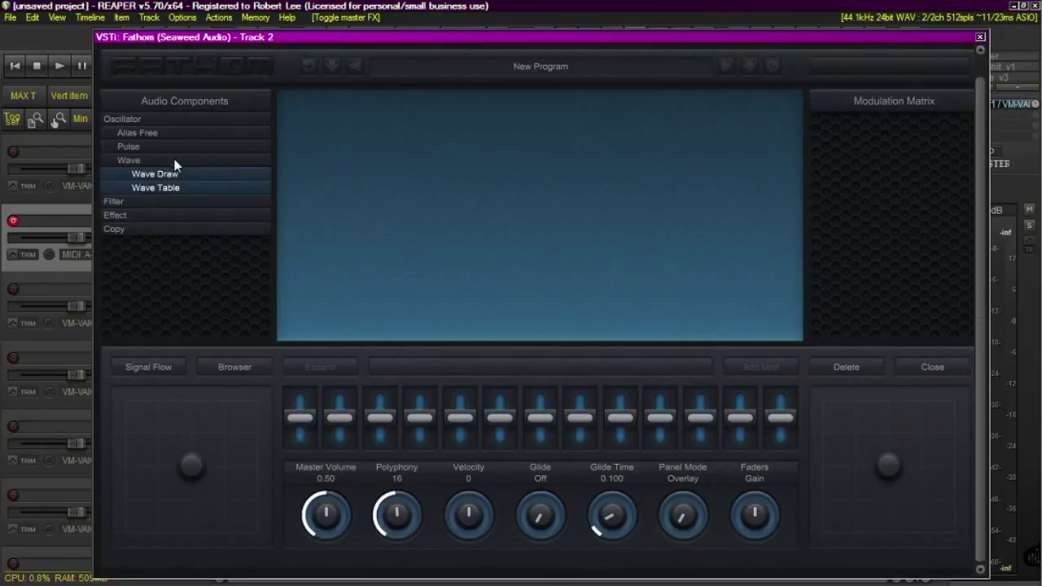
drag(171, 190, 330, 141)
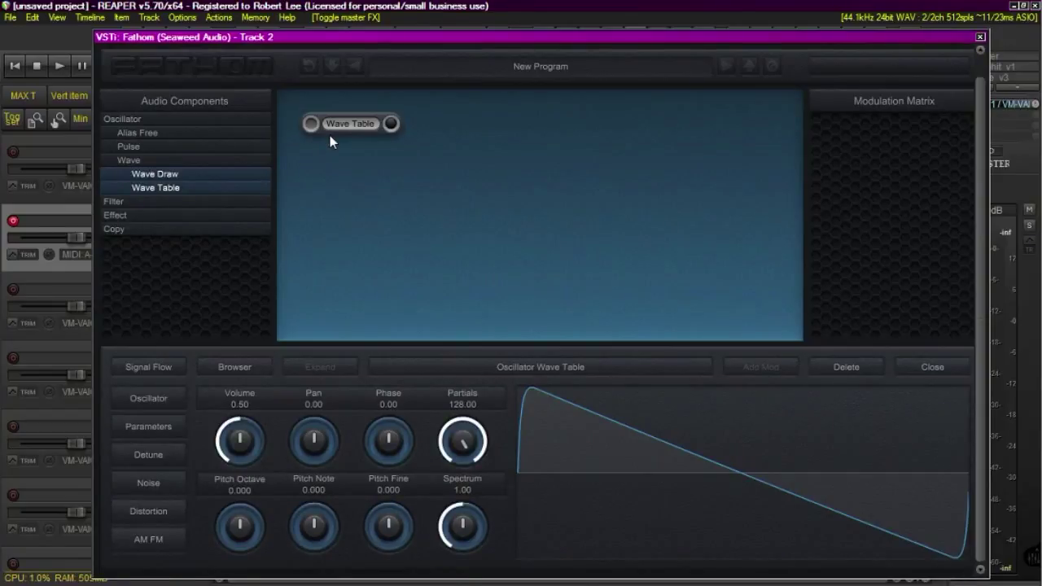
Set the Velocity amount to 84 and show the Wave Table parameters, Wave Index 1.00.
click(947, 363)
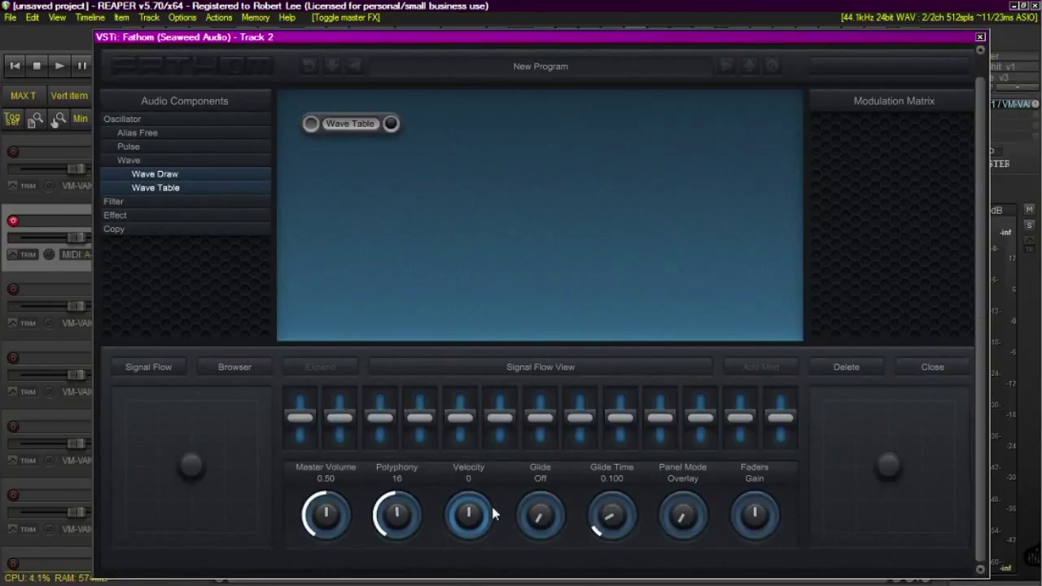
drag(472, 521, 469, 492)
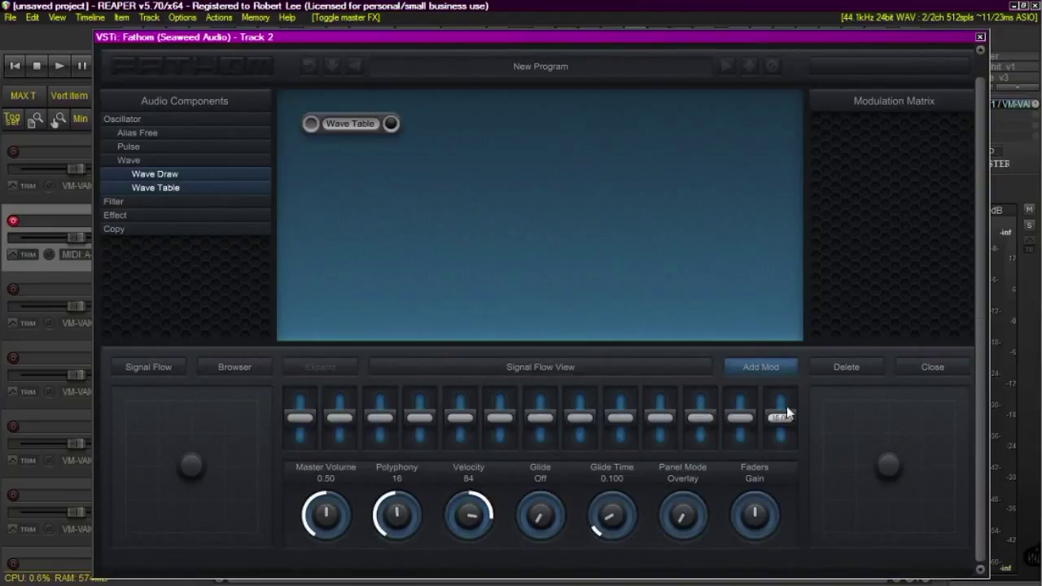
click(924, 367)
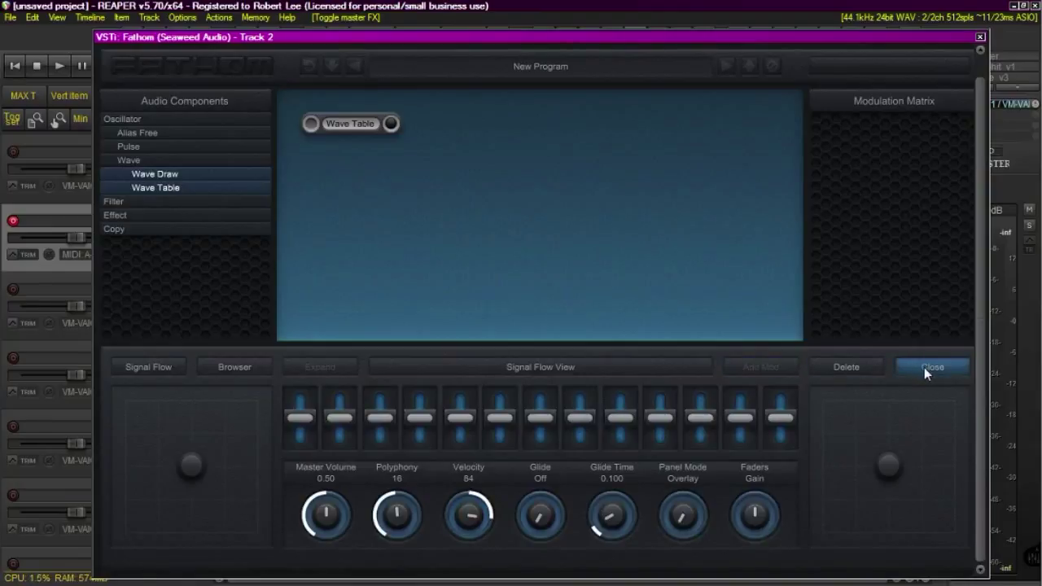
click(348, 129)
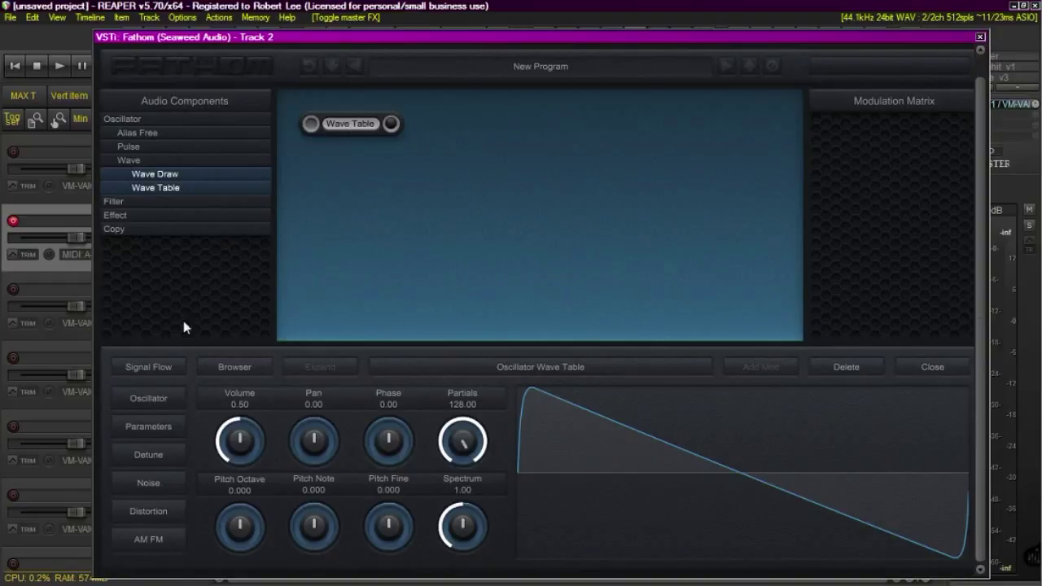
click(161, 430)
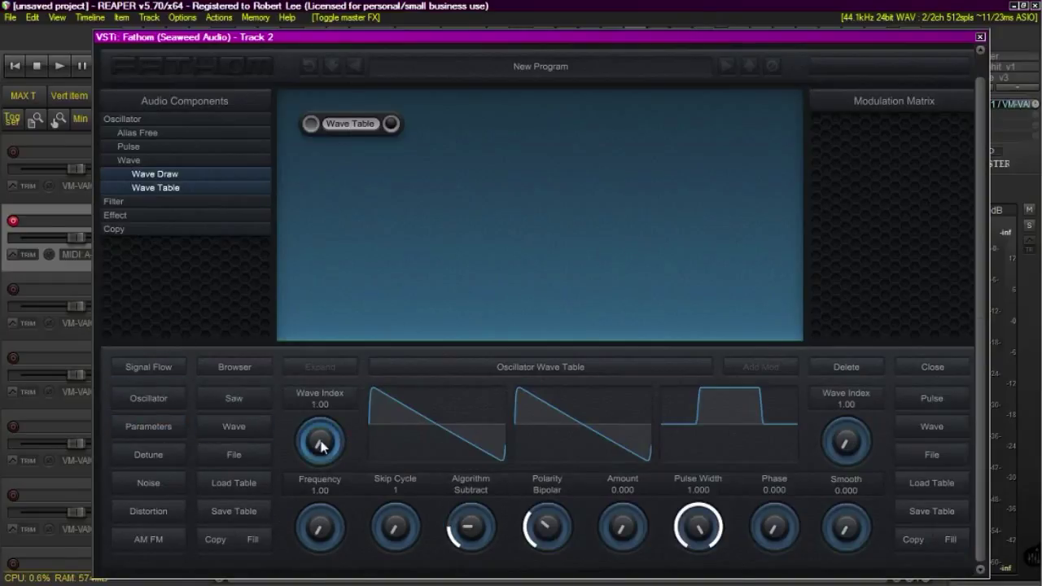
Sweep the Wave Index knob, move Fathom right, and open the Media Explorer beside it.
drag(322, 444, 290, 441)
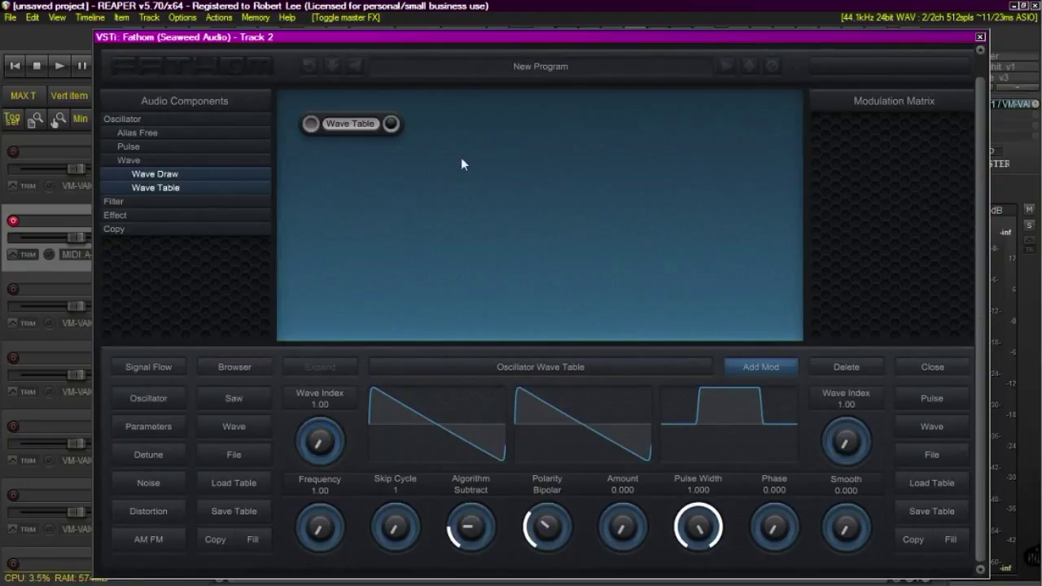
drag(390, 37, 462, 53)
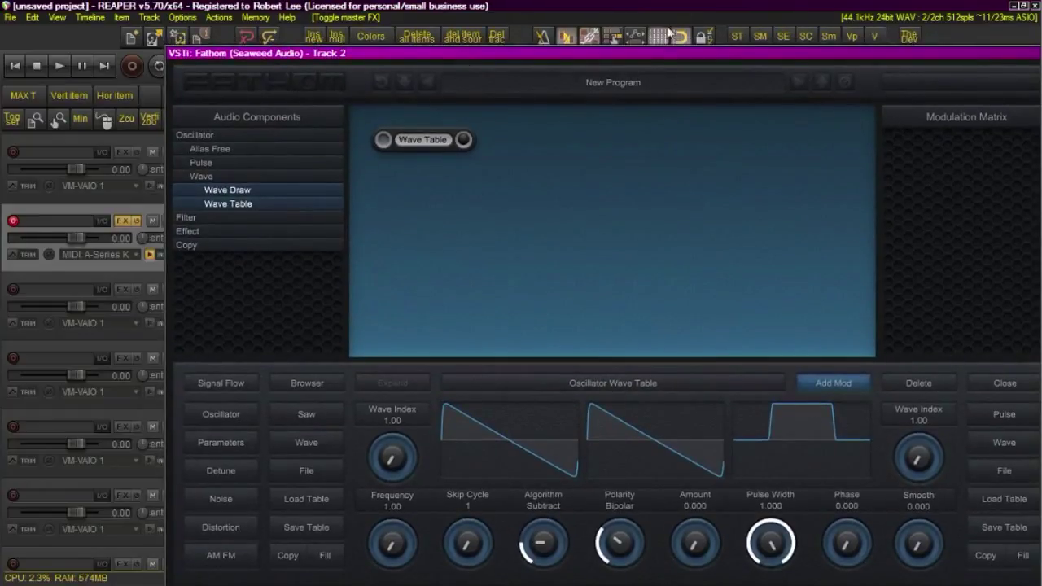
click(807, 41)
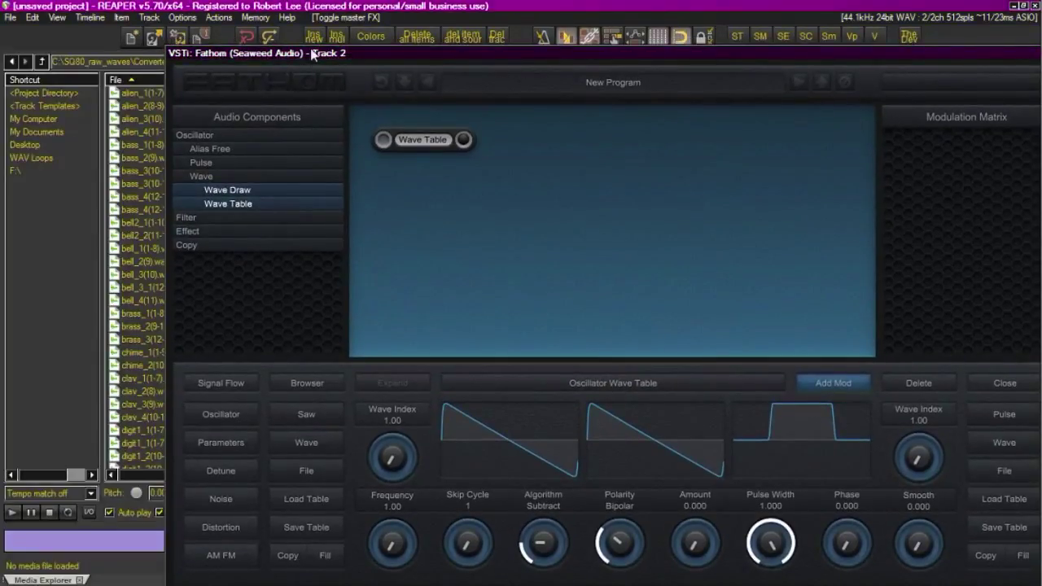
Browse to SQ80_raw_waves > Converted to wav and load bass_1(1-8).wav into the wave table.
drag(316, 55, 339, 54)
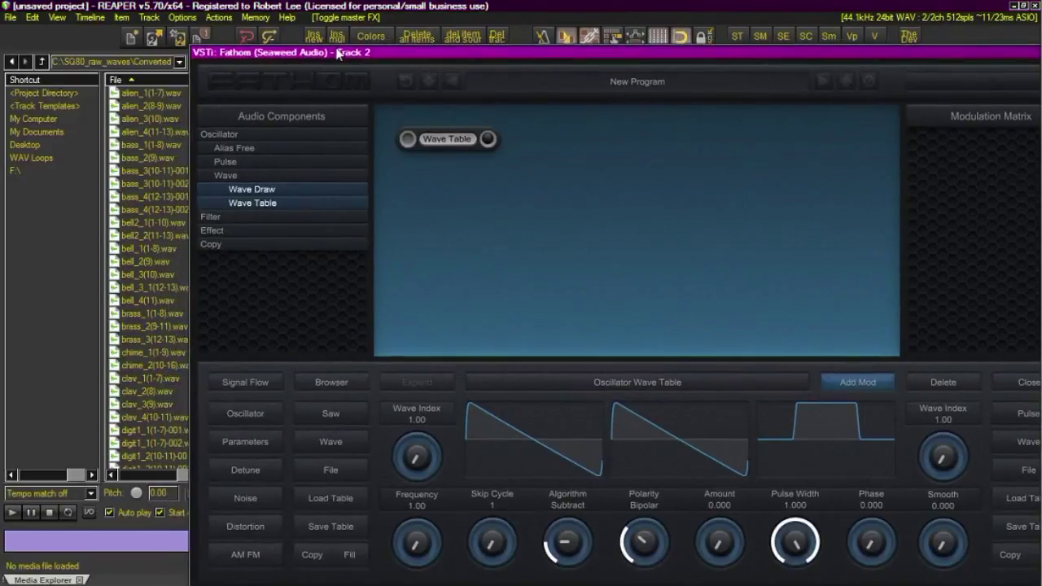
click(42, 62)
click(42, 63)
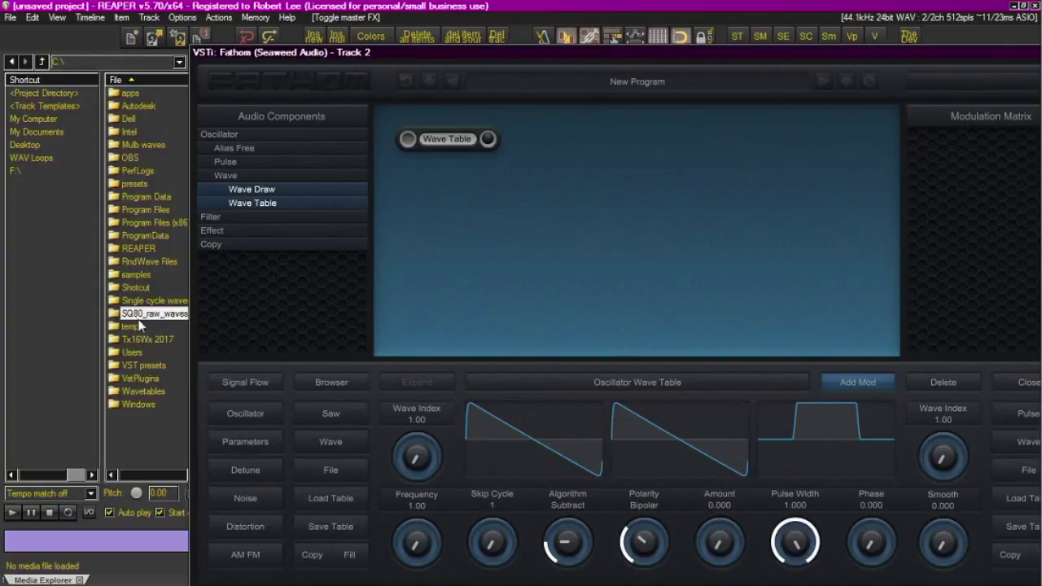
double_click(159, 315)
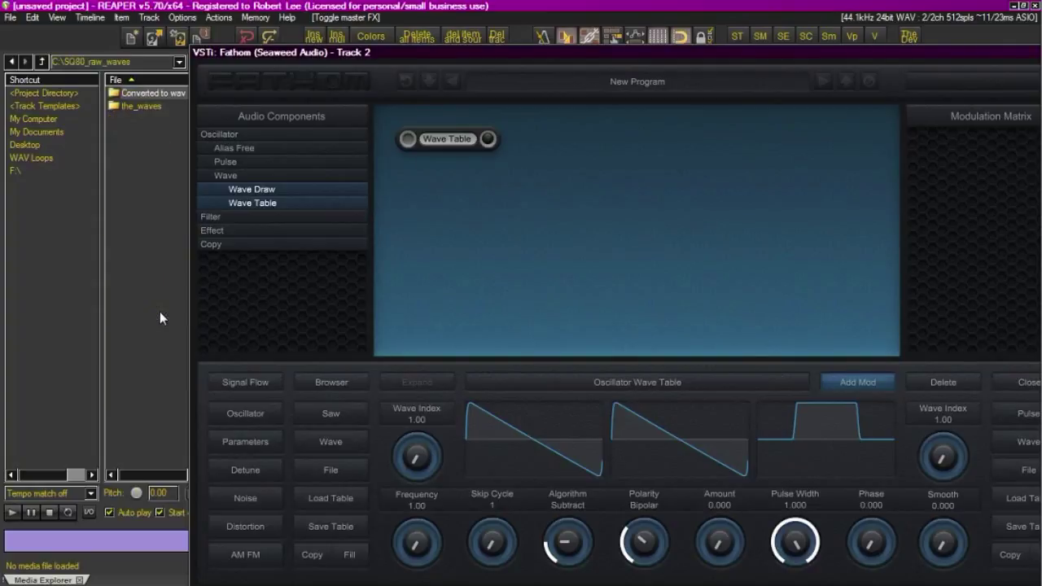
double_click(151, 95)
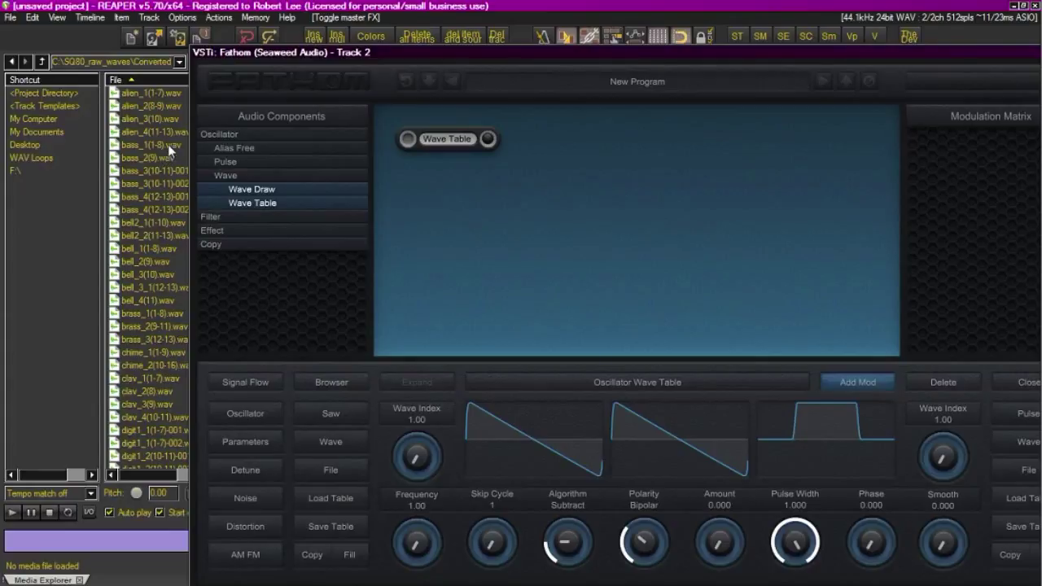
drag(155, 146, 516, 447)
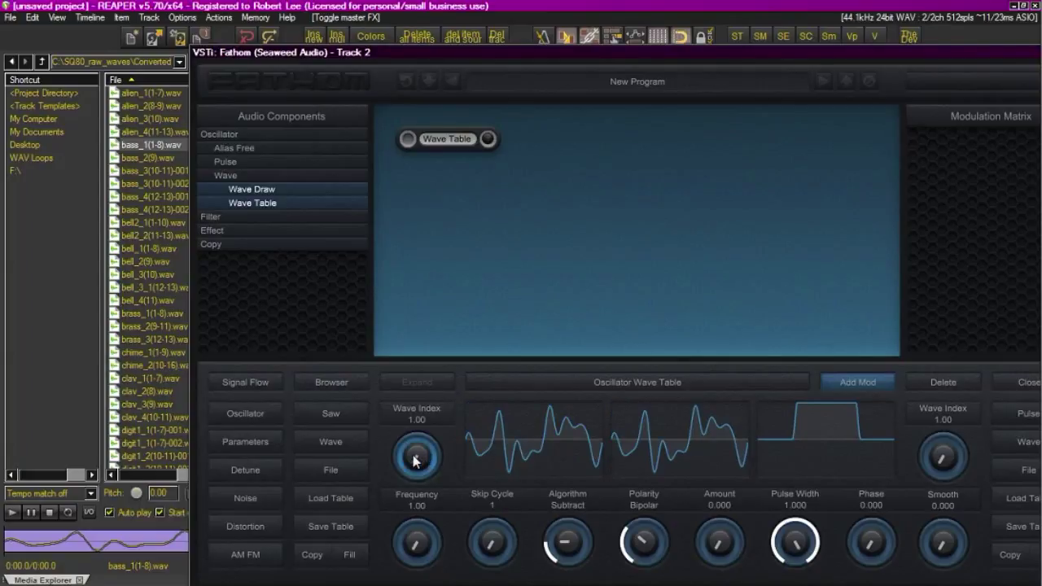
Load bass_2(9).wav and bass_3(10-11)-001.wav into the wave table.
scroll(415, 461, up, 7)
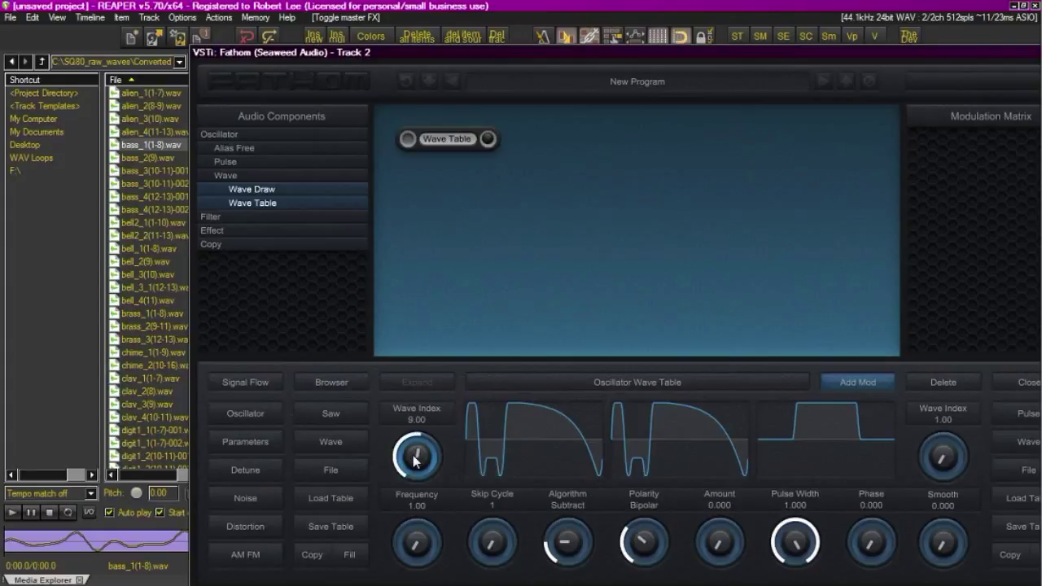
click(160, 157)
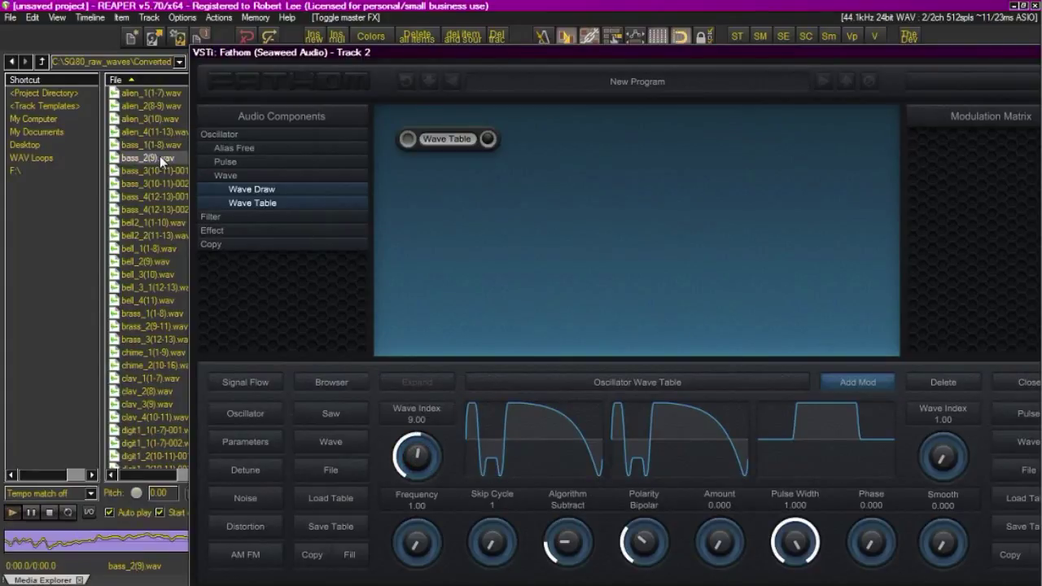
drag(159, 155, 511, 440)
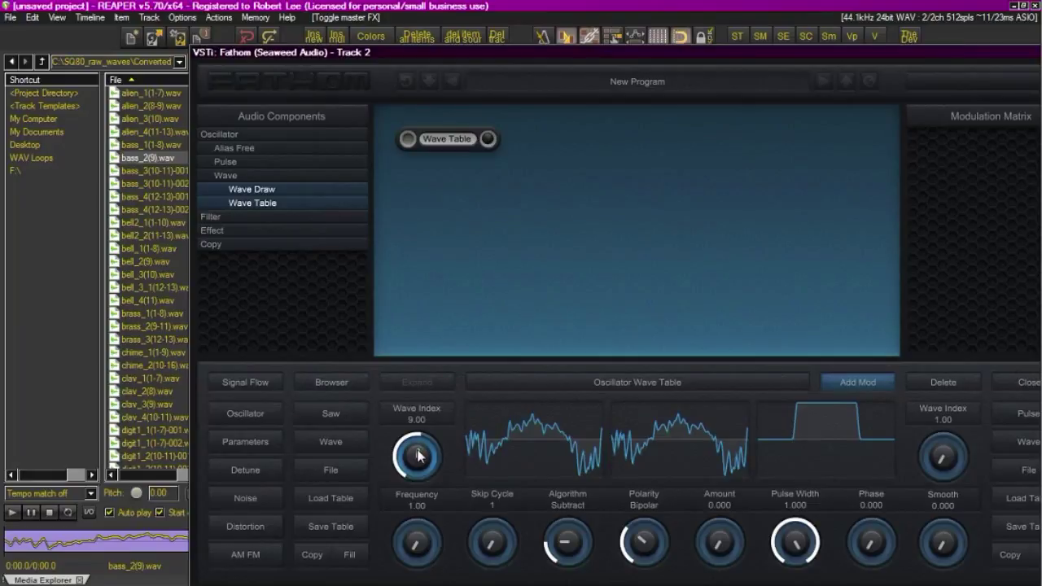
scroll(417, 456, up, 4)
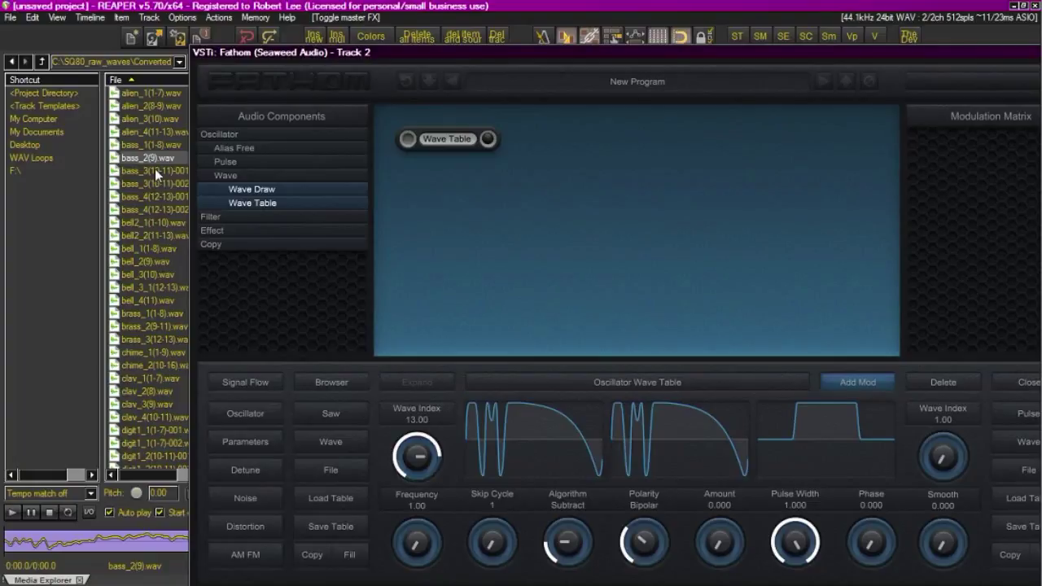
drag(155, 168, 521, 440)
Load bass_4(12-13)-001.wav, return Wave Index to 1.00, and fill the table slots.
scroll(416, 458, up, 2)
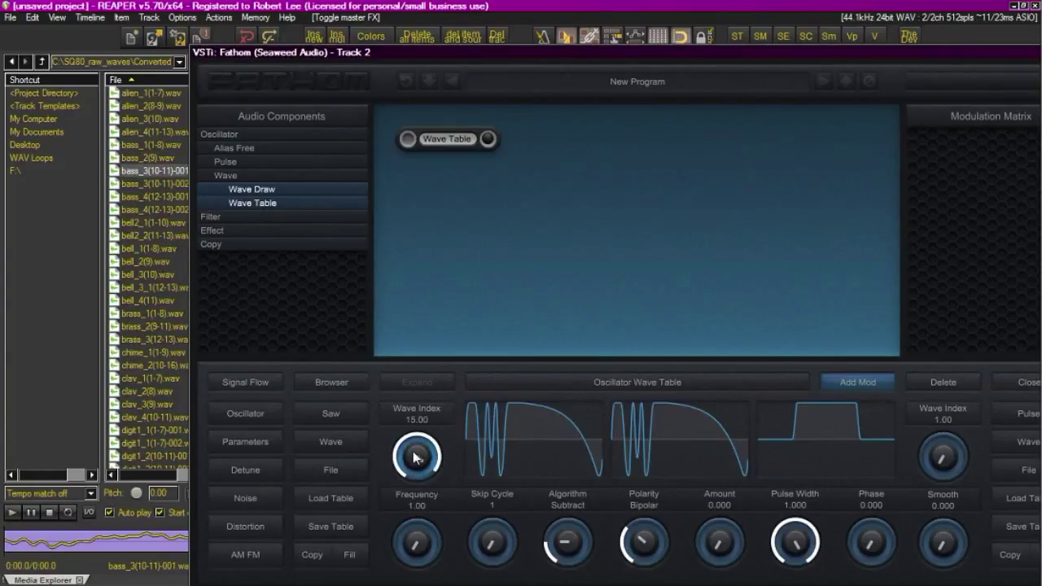
scroll(416, 458, up, 1)
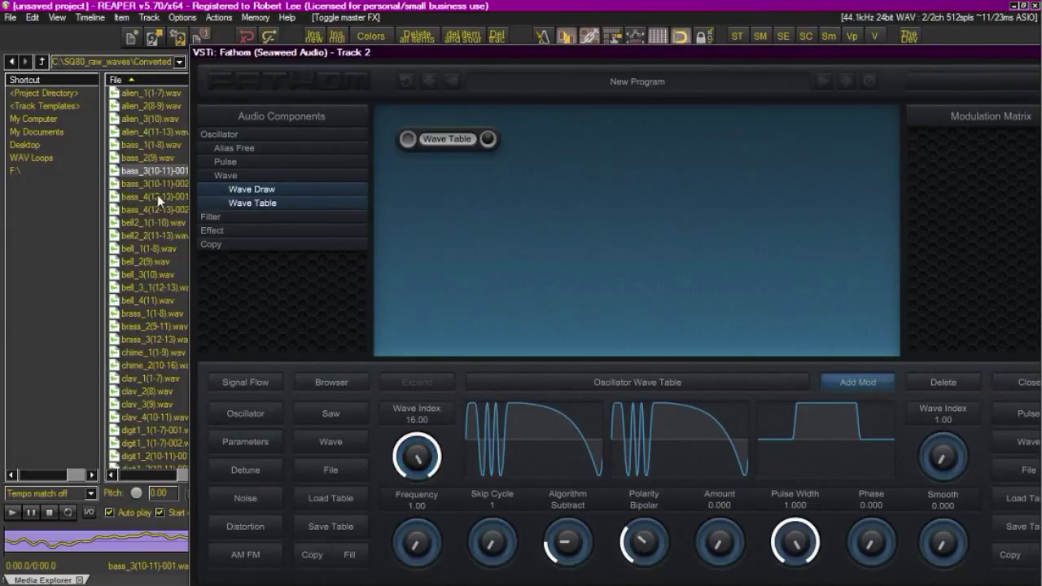
drag(158, 195, 509, 442)
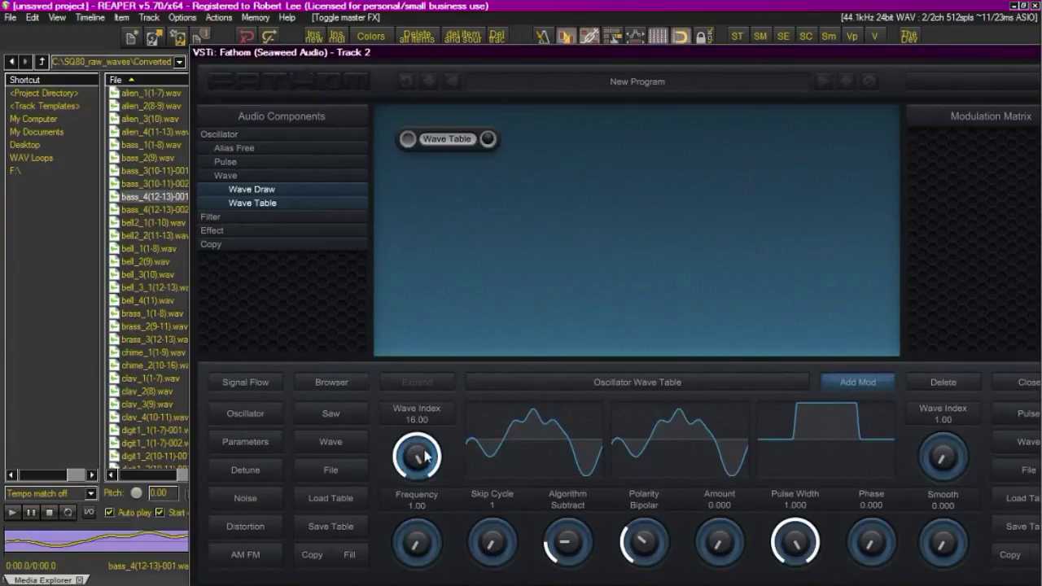
drag(416, 458, 429, 555)
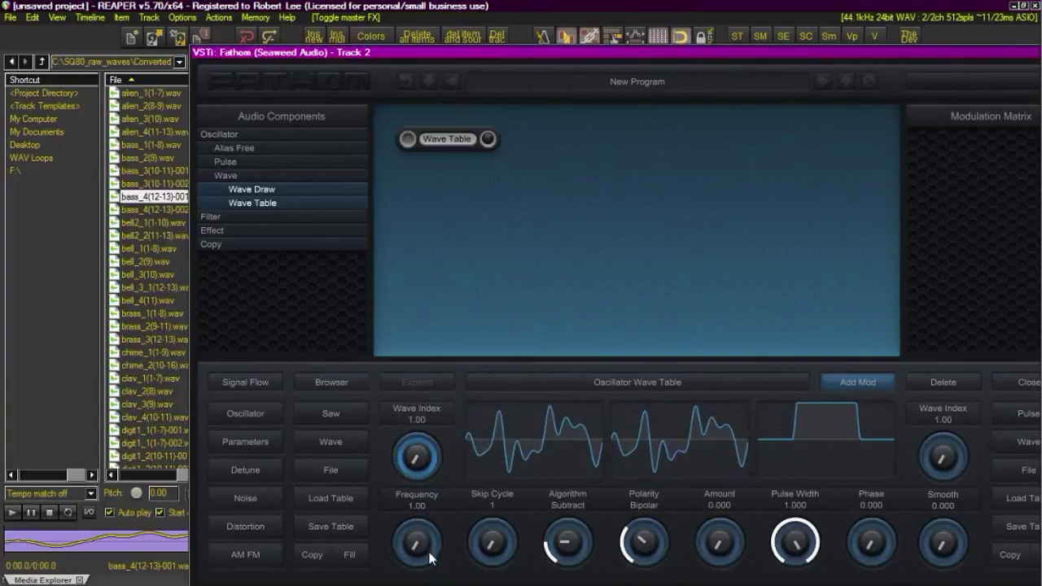
click(354, 564)
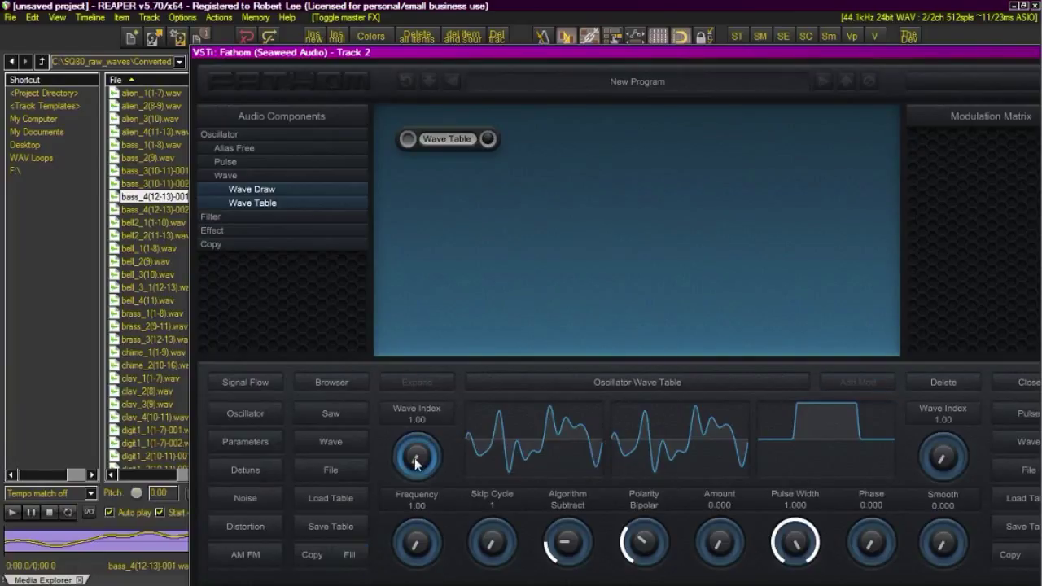
mouse_move(415, 463)
mouse_down()
mouse_move(424, 341)
mouse_move(397, 405)
mouse_move(405, 472)
mouse_up()
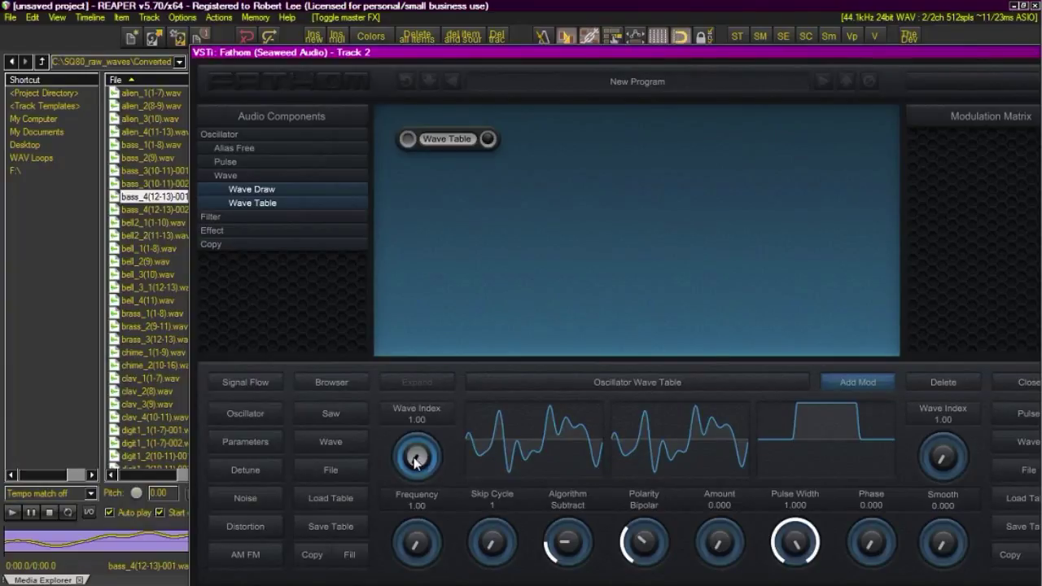
drag(752, 48, 718, 19)
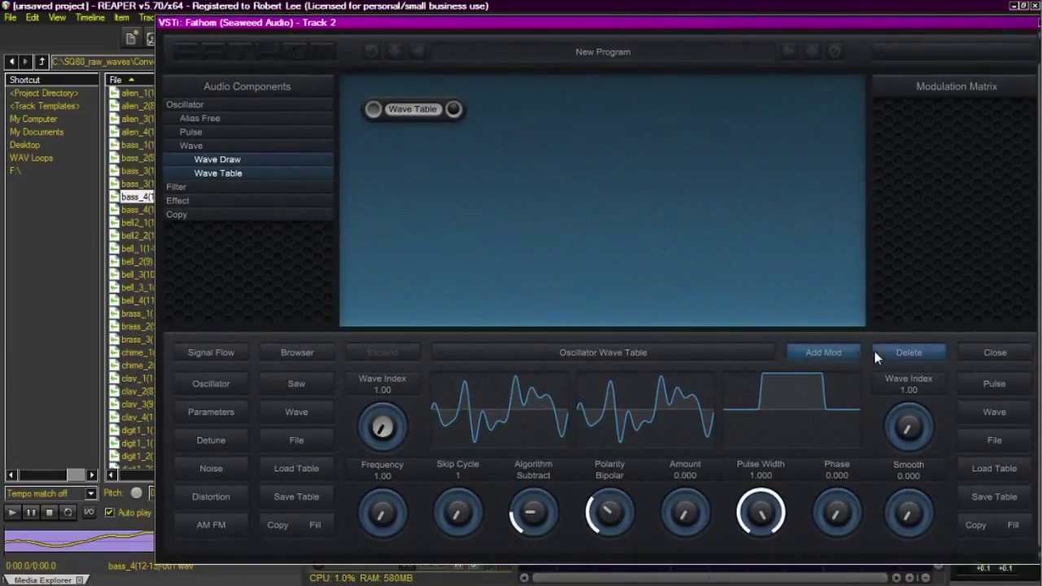
Add a Keyboard Tracking modulator to Wave Index from the Note and Keyboard sources.
click(844, 354)
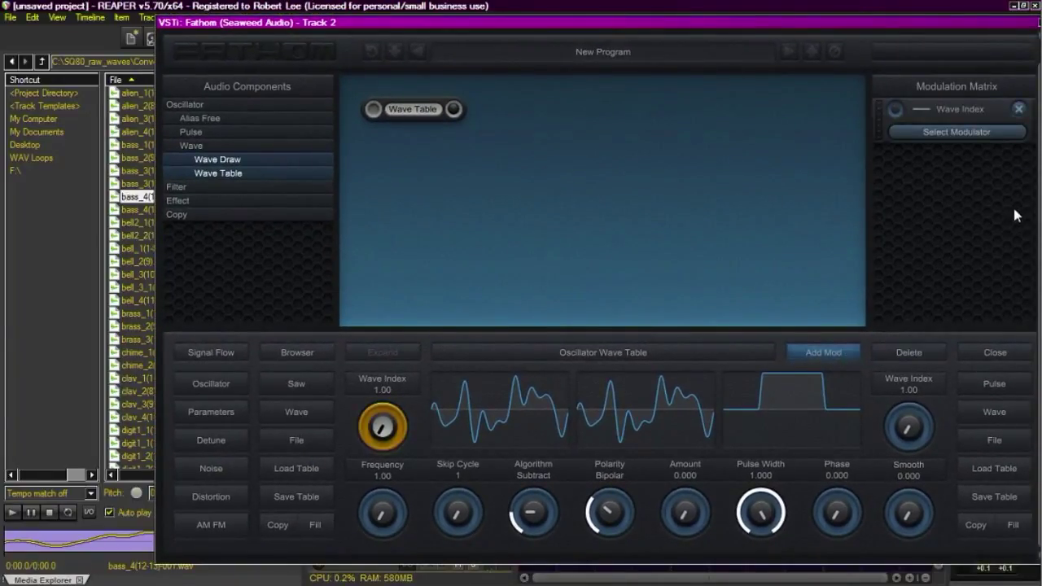
click(964, 134)
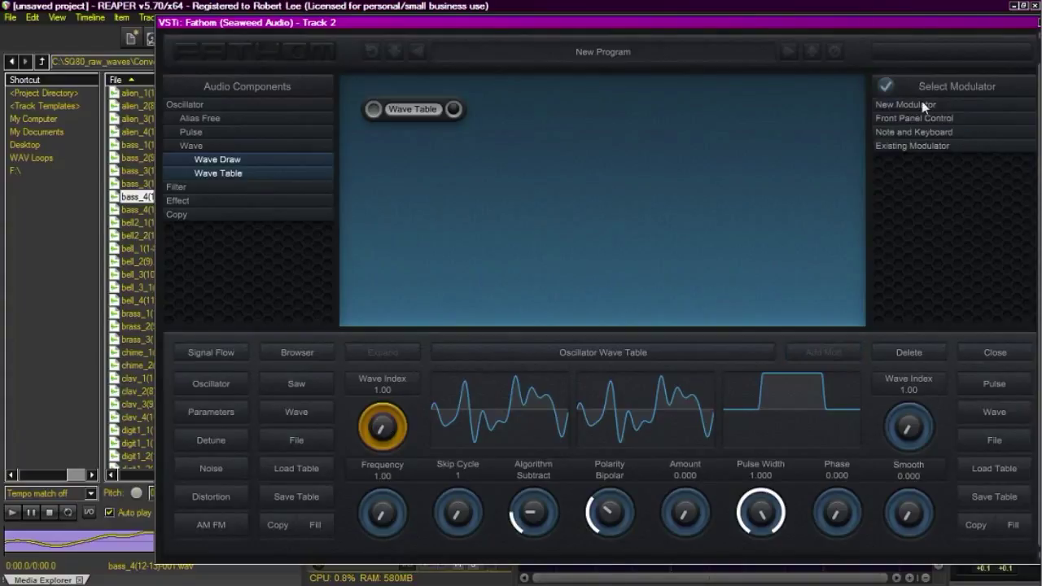
click(923, 105)
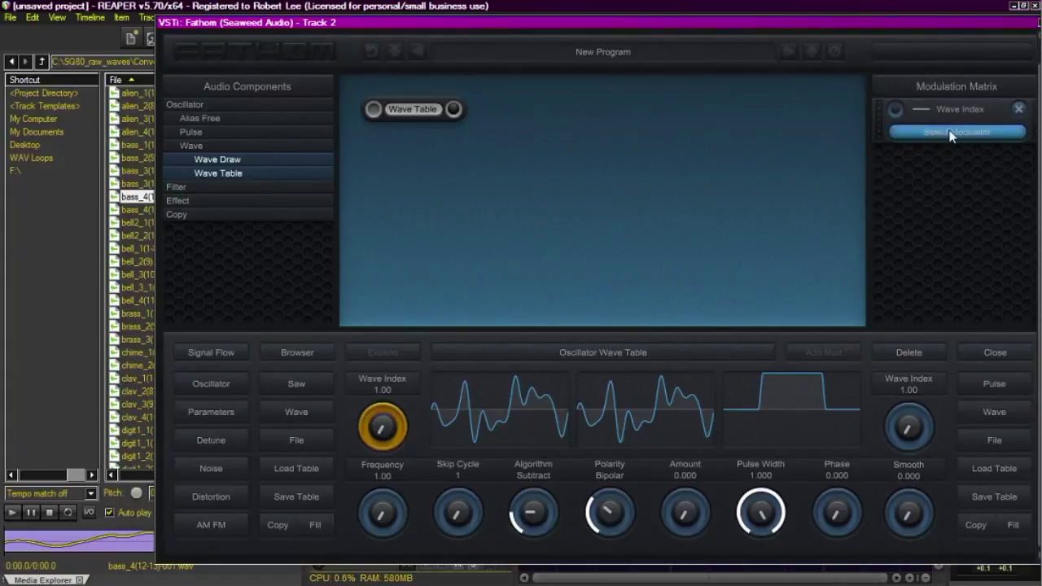
click(951, 132)
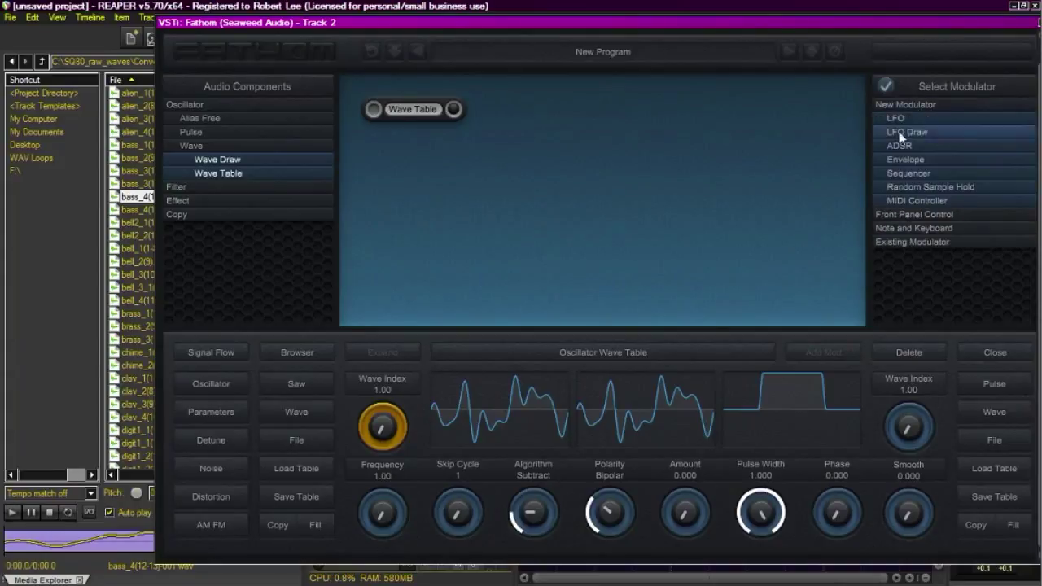
click(926, 215)
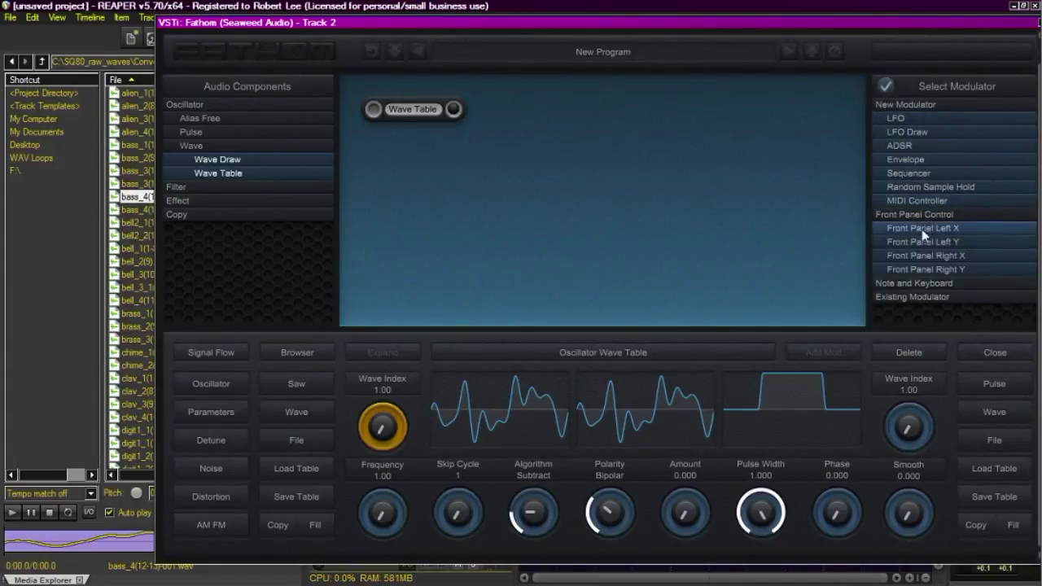
click(919, 215)
click(915, 228)
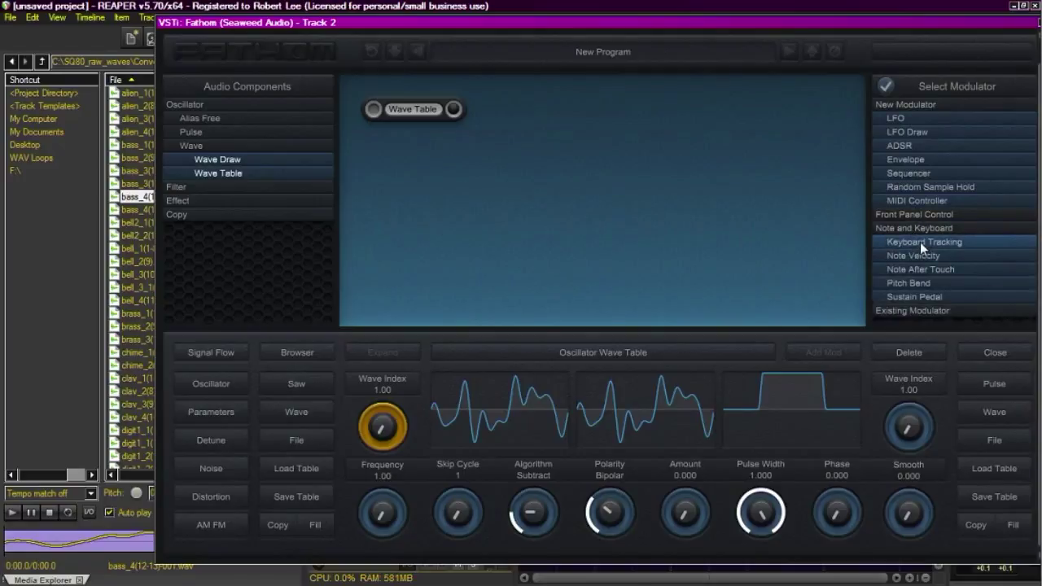
click(920, 242)
Open Keyboard Tracking 1 and drop its low-key segments to zero with a step up.
double_click(920, 241)
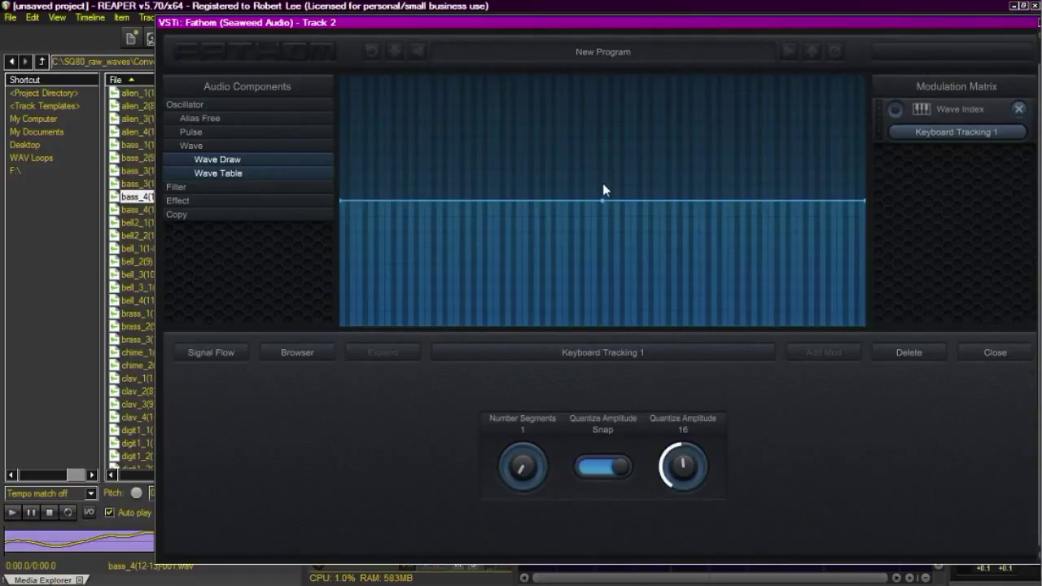
click(562, 234)
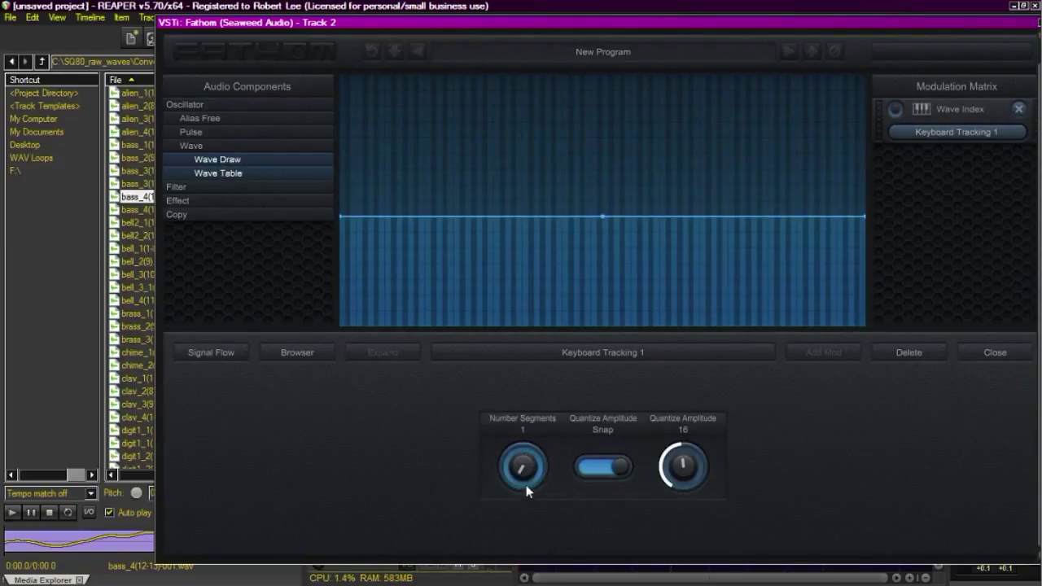
scroll(522, 466, up, 5)
scroll(526, 469, down, 1)
click(524, 282)
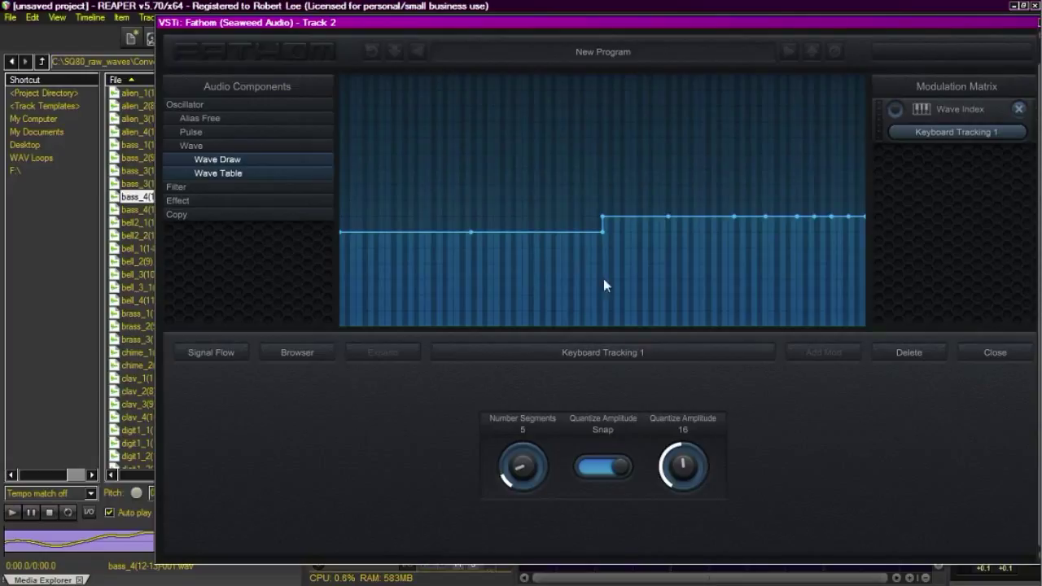
mouse_move(603, 233)
mouse_down()
mouse_move(623, 232)
mouse_move(527, 268)
mouse_move(520, 295)
mouse_up()
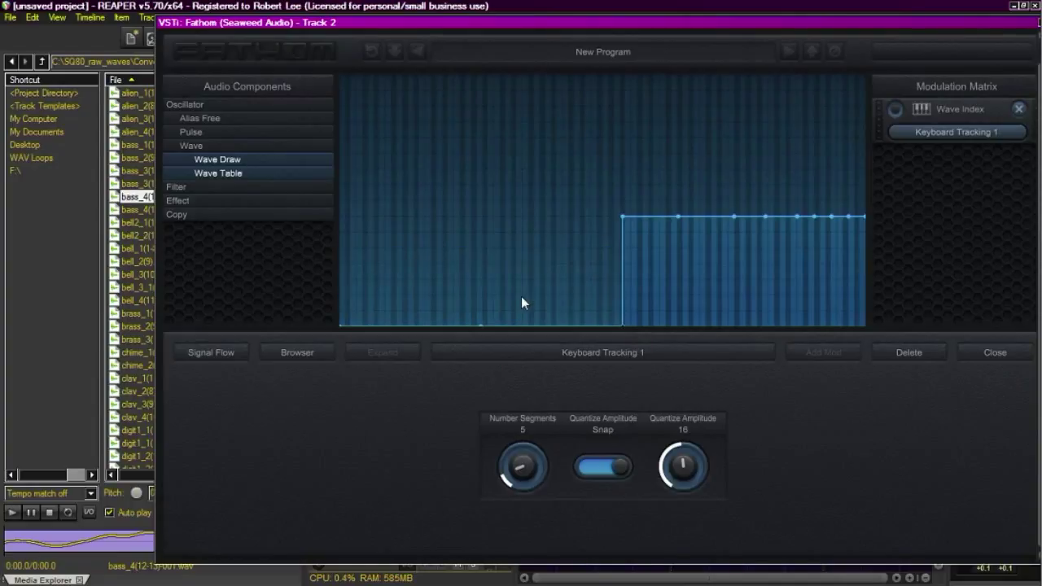
click(848, 241)
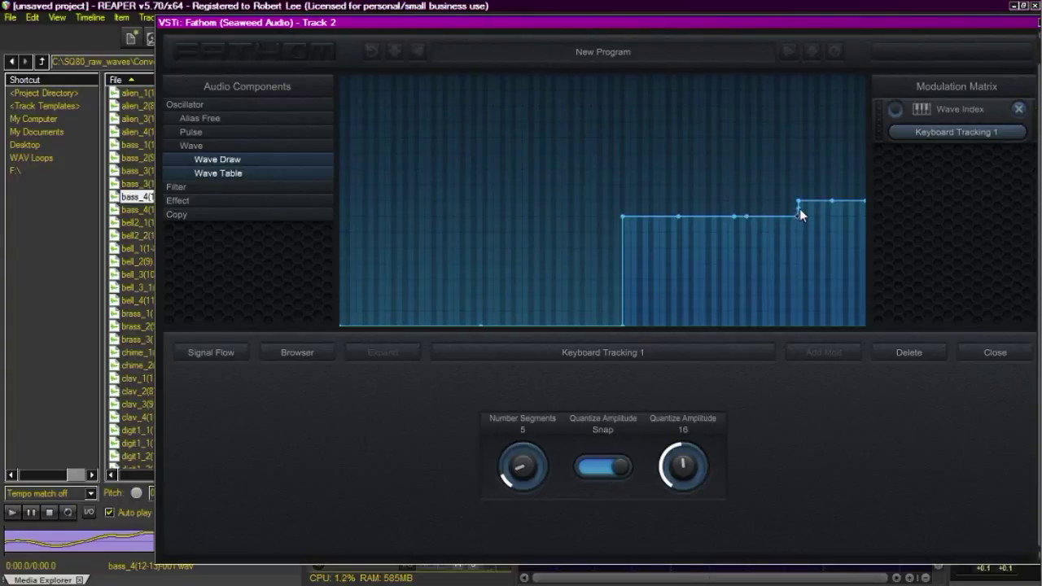
Move the sloped segment's end point to the left.
scroll(838, 237, up, 7)
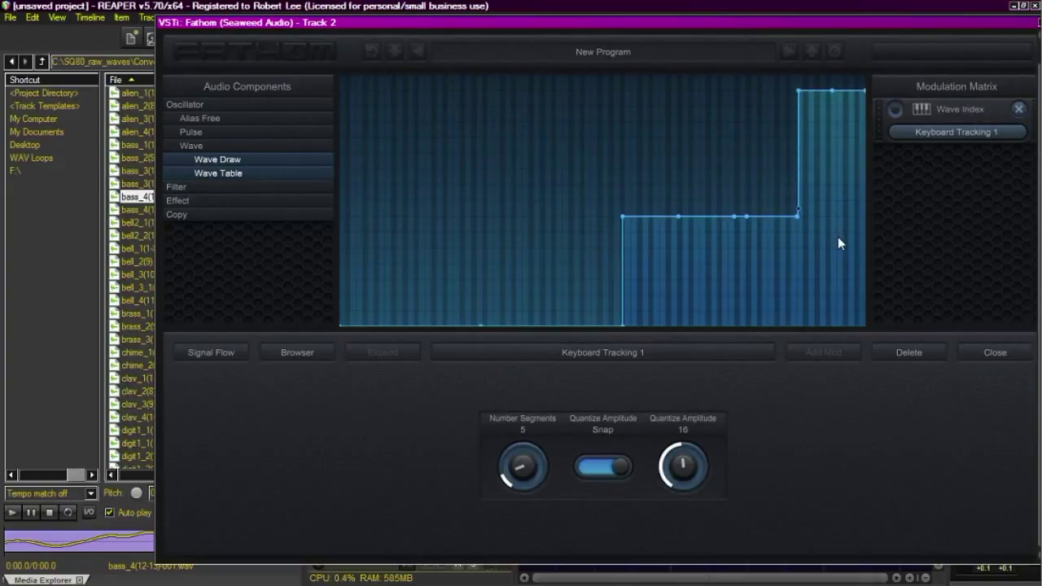
scroll(838, 237, up, 1)
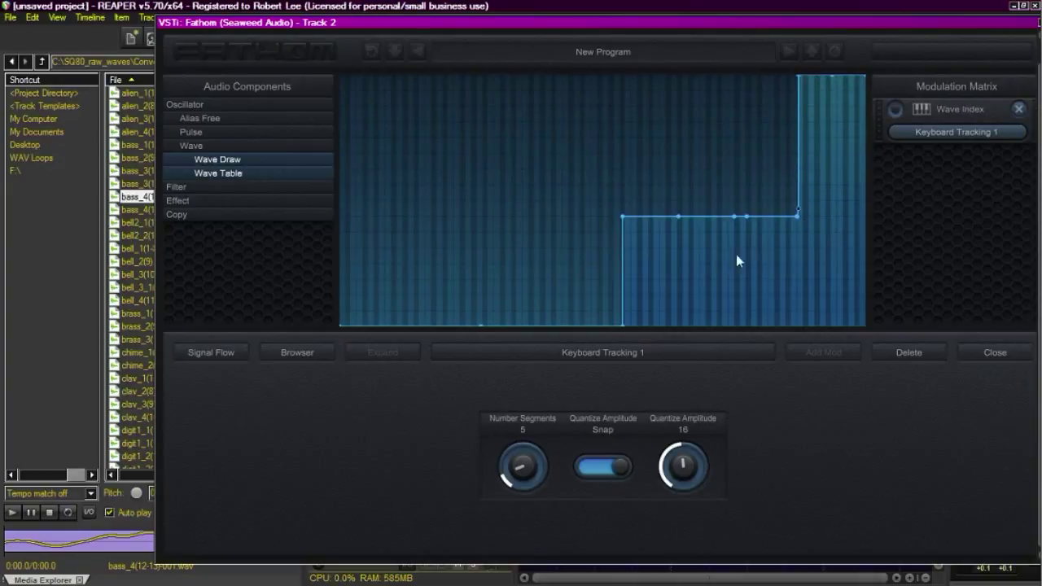
scroll(734, 254, up, 1)
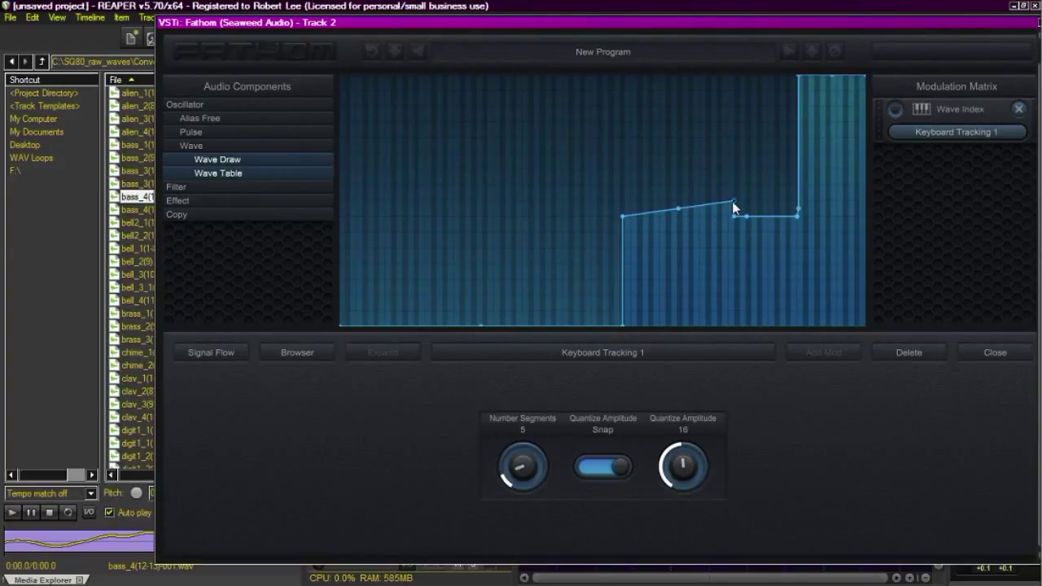
drag(732, 201, 650, 209)
Pull the curve's right end in and lift the top-right point so it rises to maximum.
scroll(757, 258, up, 1)
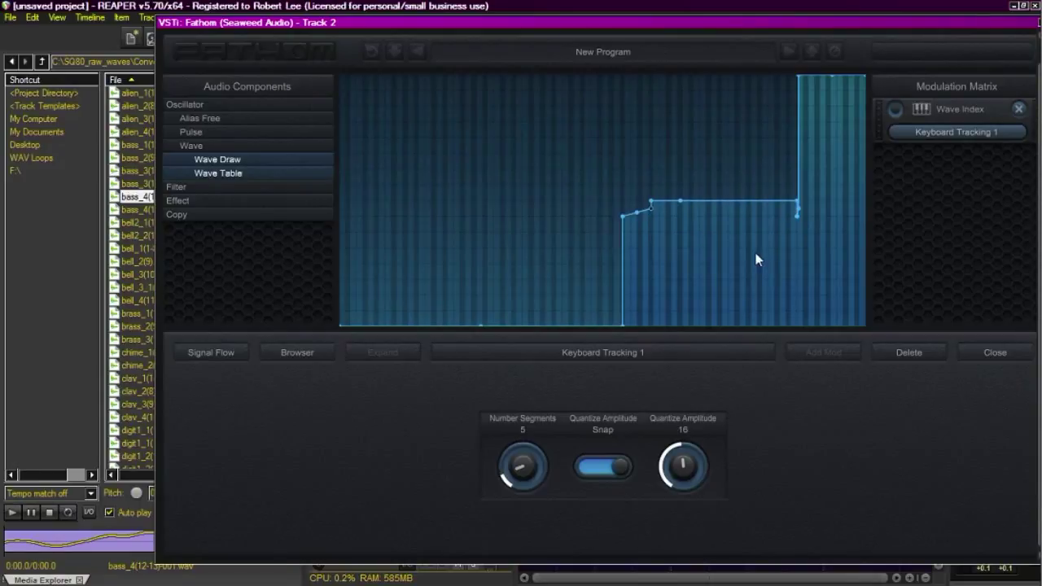
scroll(757, 259, up, 1)
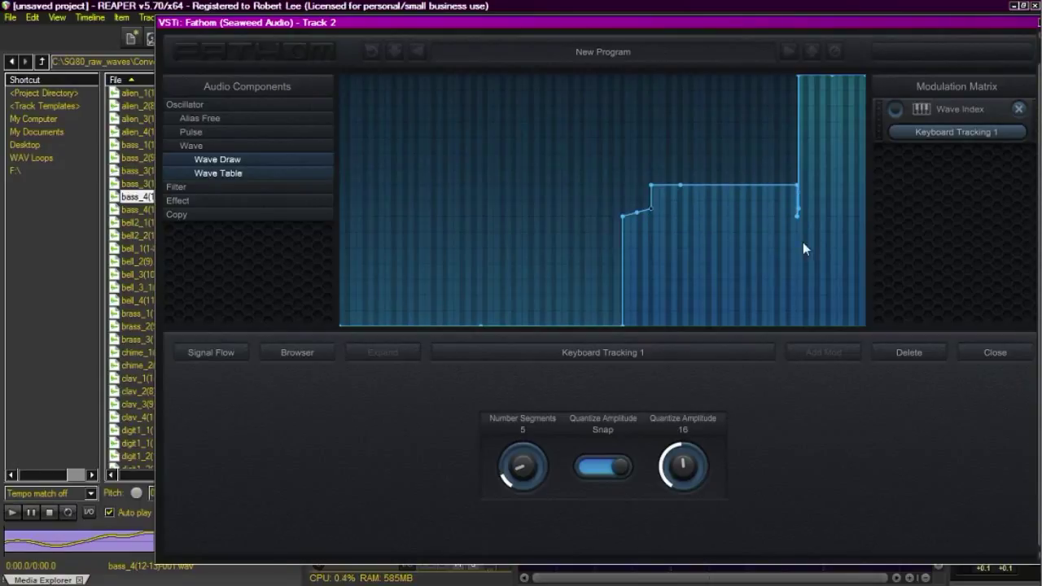
scroll(797, 244, up, 1)
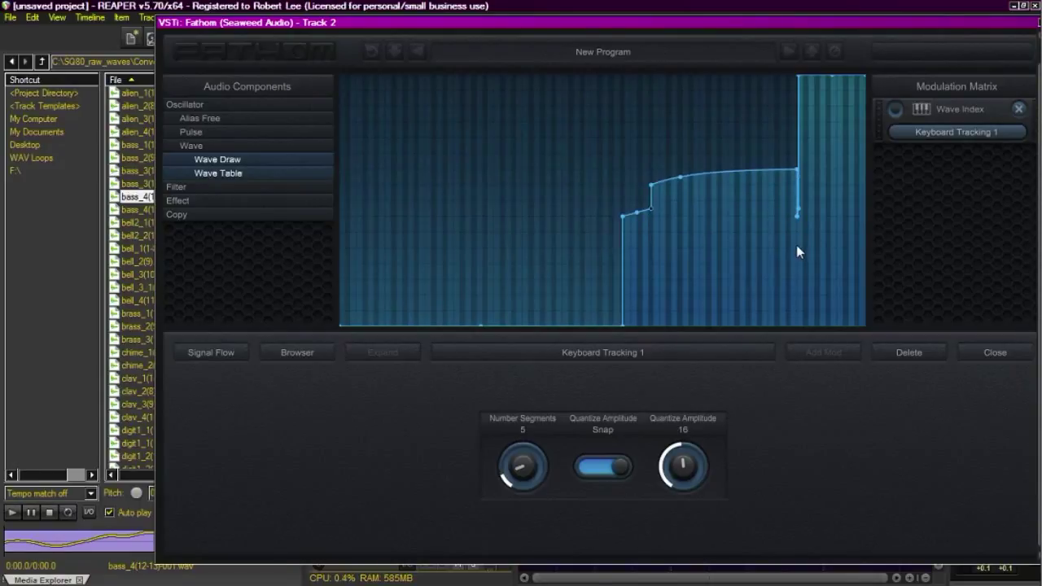
scroll(789, 199, up, 3)
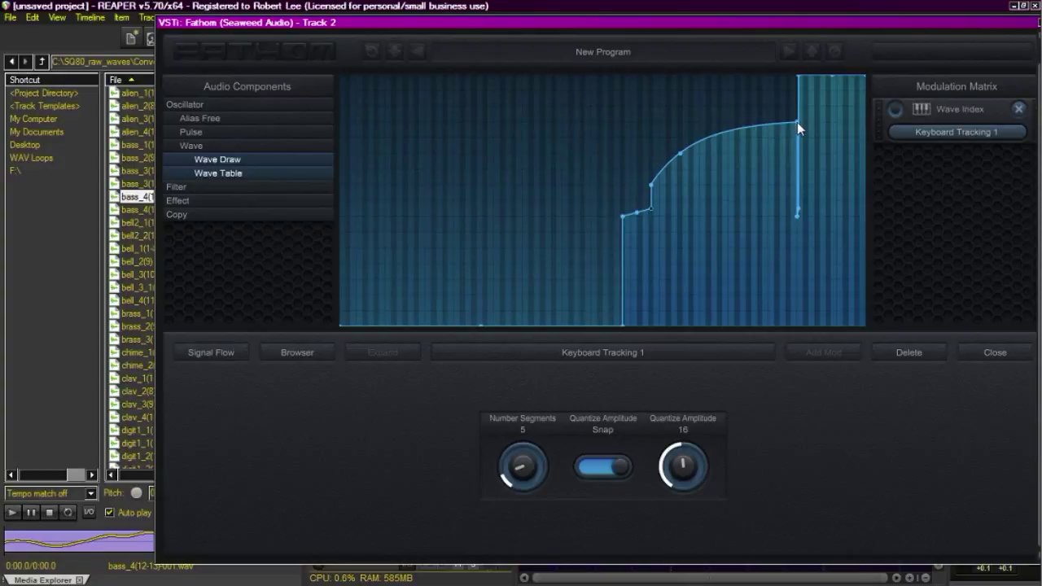
drag(797, 122, 770, 137)
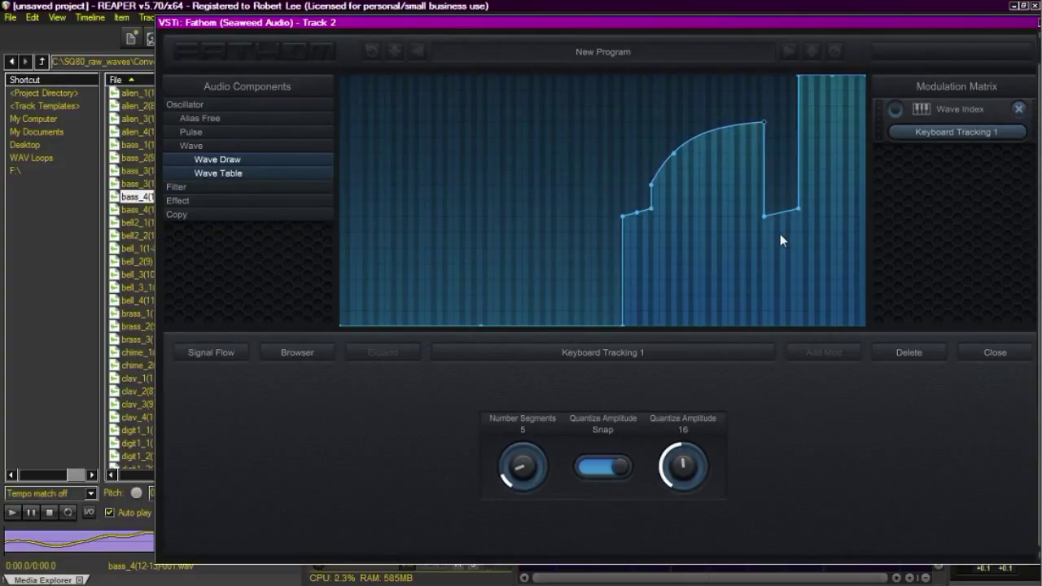
scroll(780, 234, up, 5)
scroll(780, 233, up, 1)
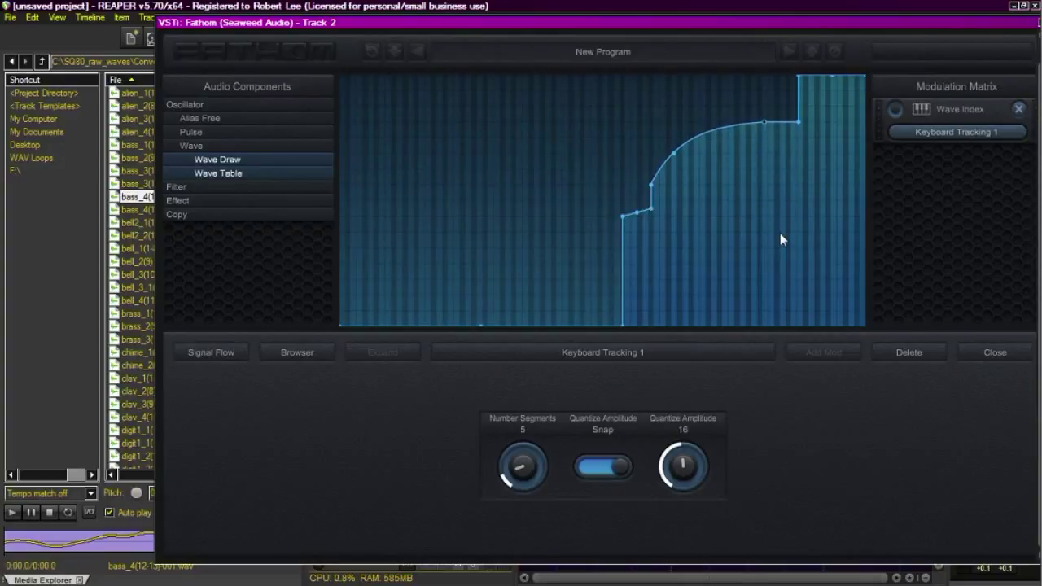
scroll(798, 169, down, 1)
scroll(802, 103, up, 1)
mouse_move(807, 86)
mouse_down()
mouse_move(799, 82)
mouse_move(806, 104)
mouse_up()
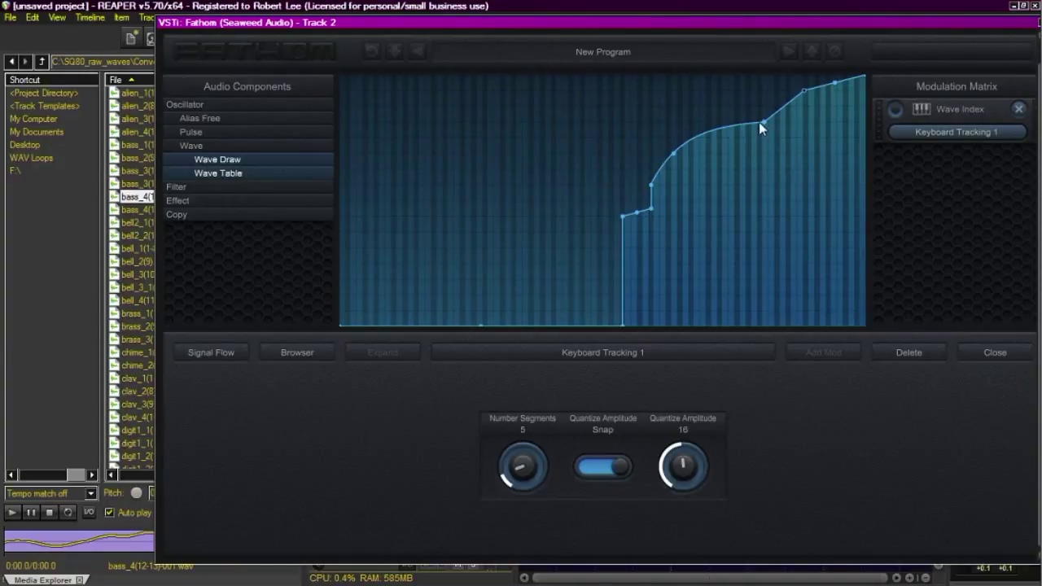
Bend the upper and lower segments and shift the middle point to smooth the curve.
drag(767, 122, 768, 122)
drag(671, 153, 717, 156)
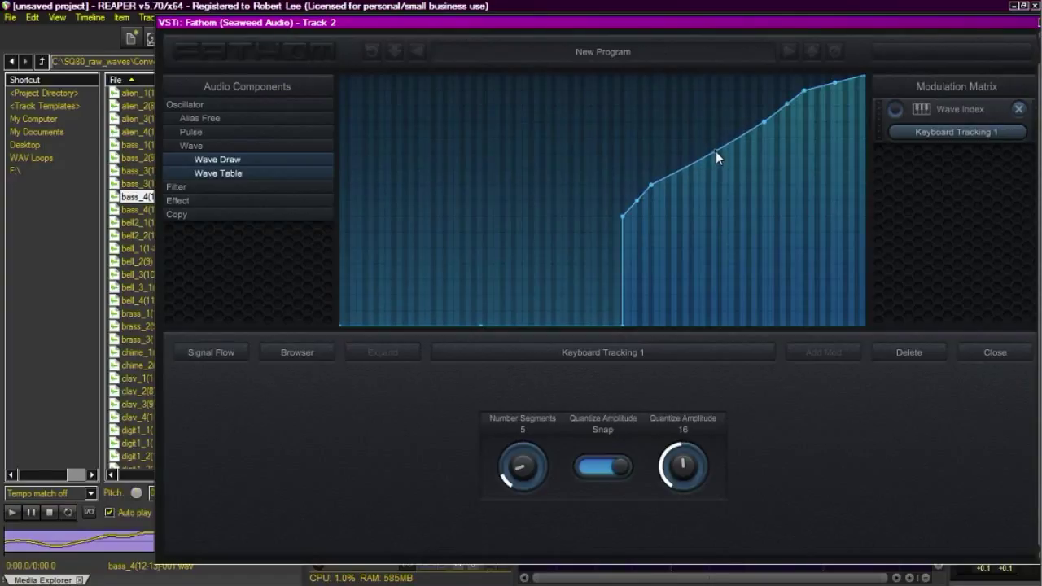
drag(652, 183, 682, 181)
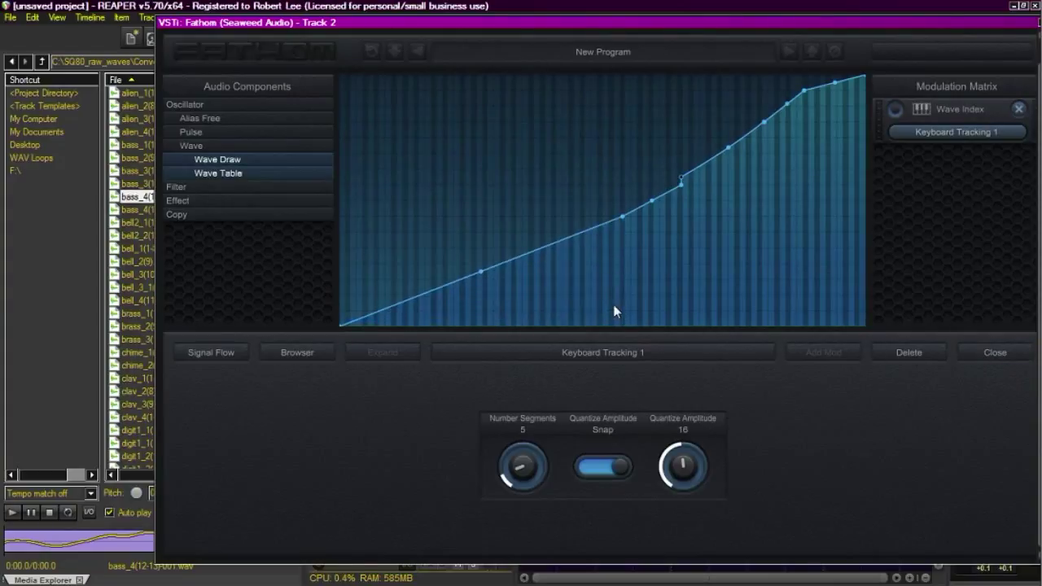
drag(482, 274, 554, 297)
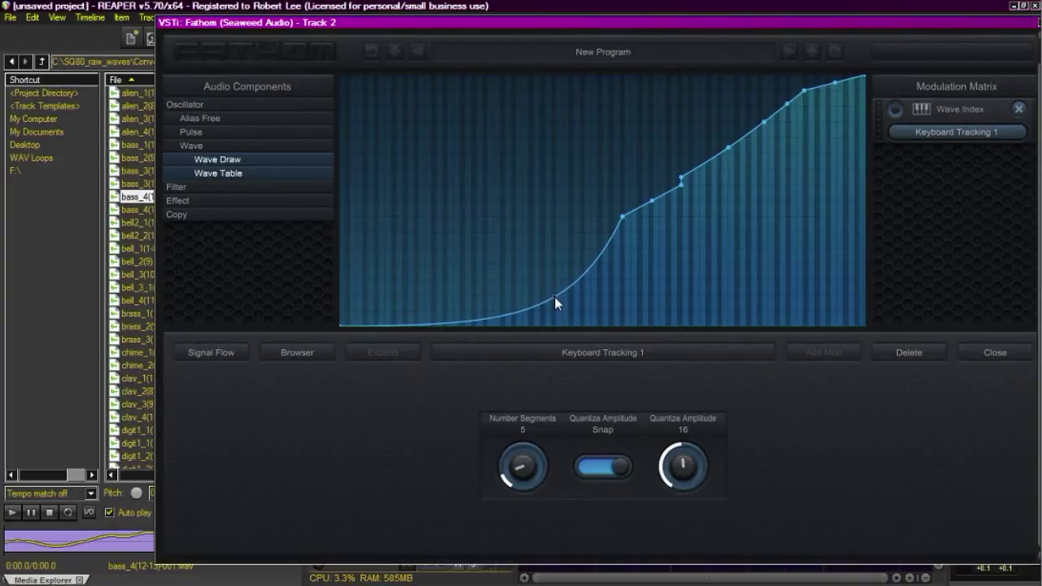
Remove the extra step points, then return to the Wave Table oscillator settings.
click(628, 237)
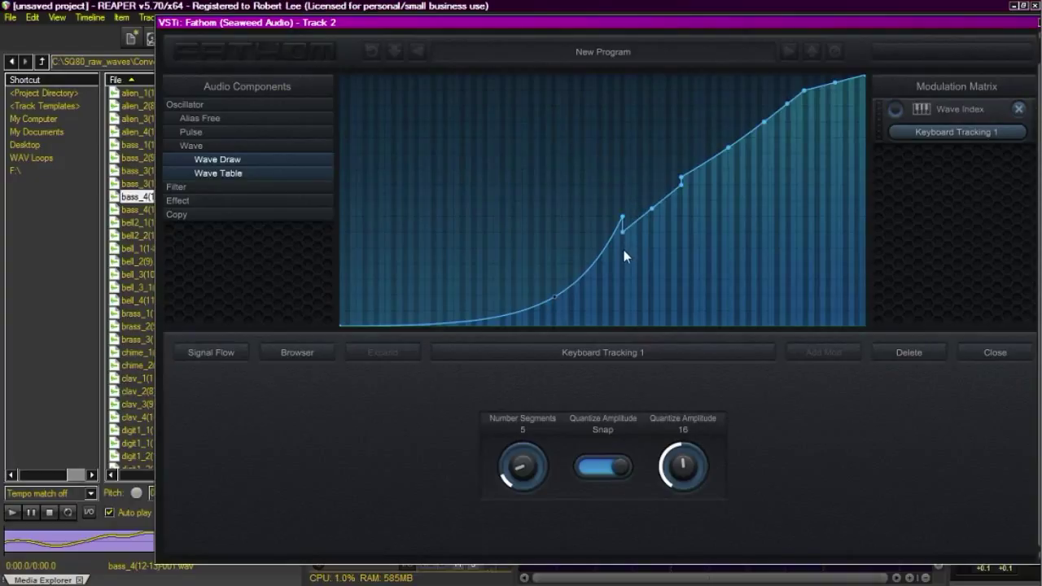
right_click(617, 265)
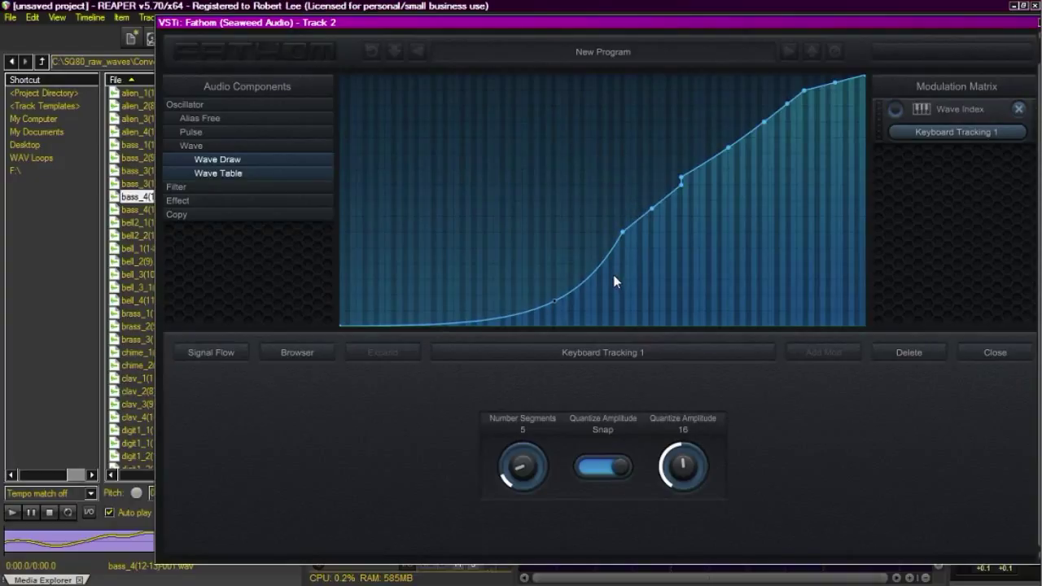
drag(681, 231, 680, 223)
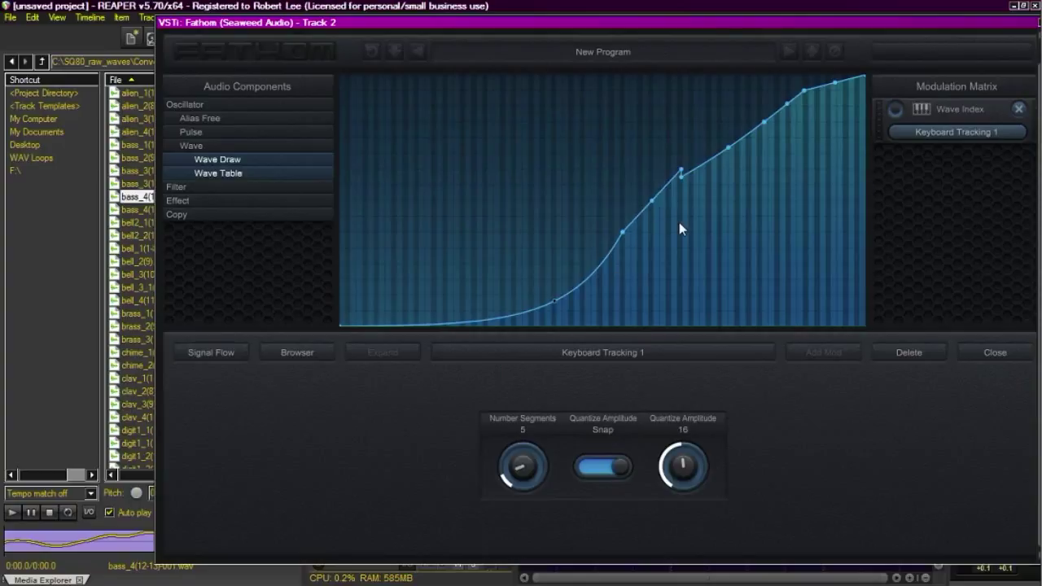
right_click(698, 209)
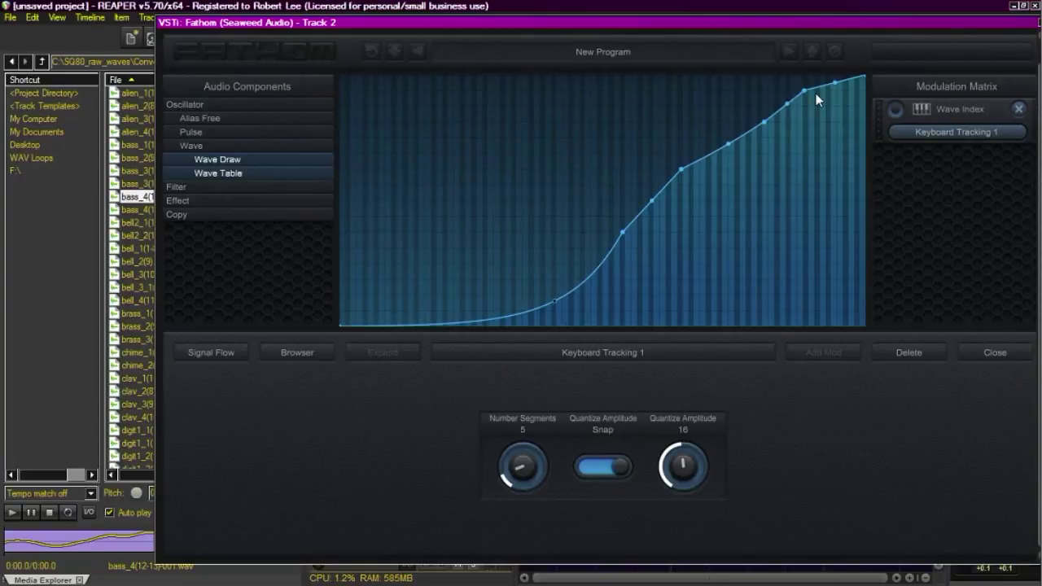
click(959, 107)
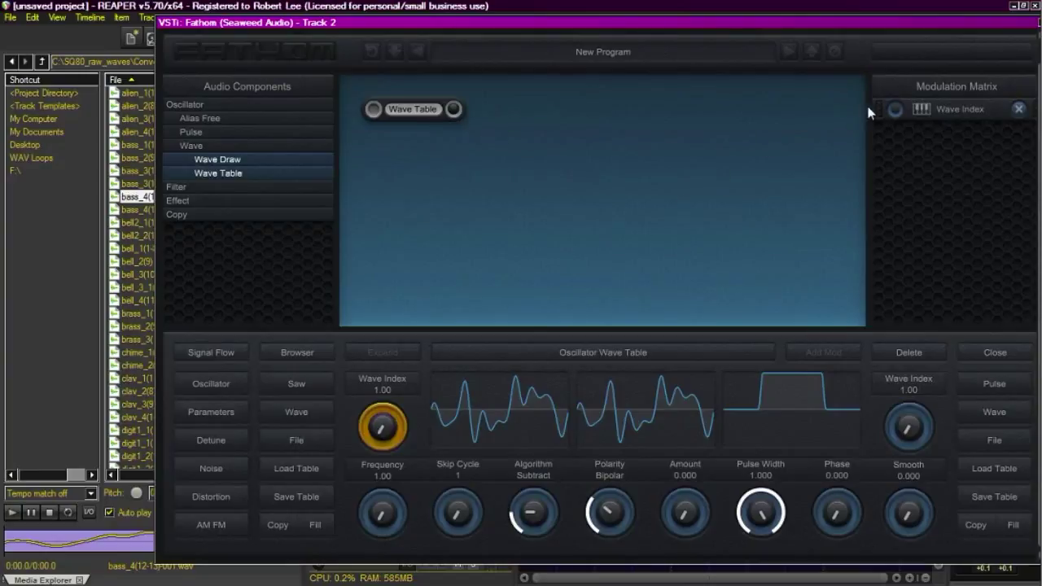
Turn the Wave Index keyboard-tracking amount from 0.000 up to 1.000.
mouse_move(898, 115)
drag(897, 115, 895, 53)
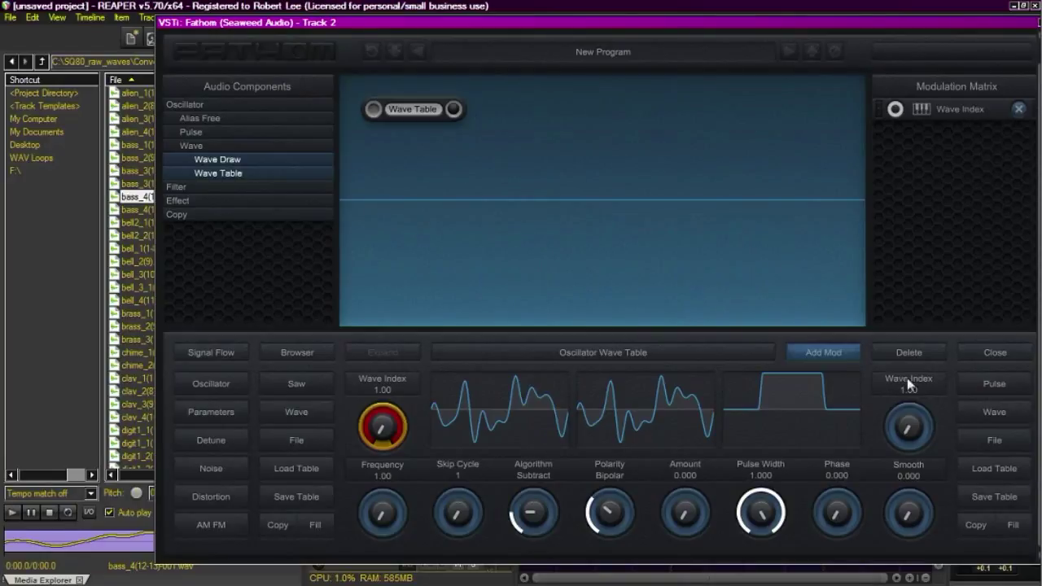
Delete the existing Wave Table oscillator from the patch.
click(988, 354)
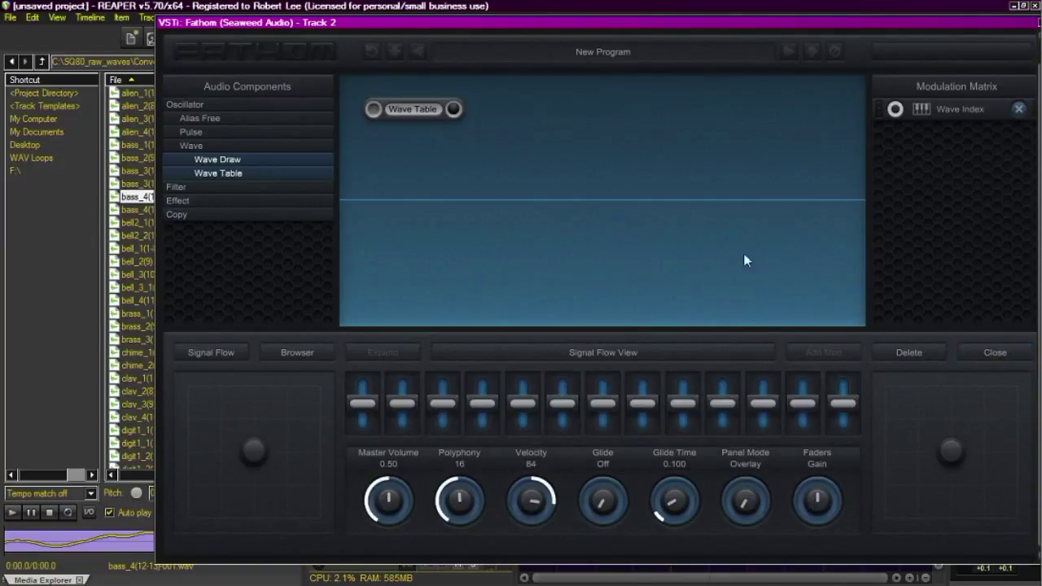
click(420, 109)
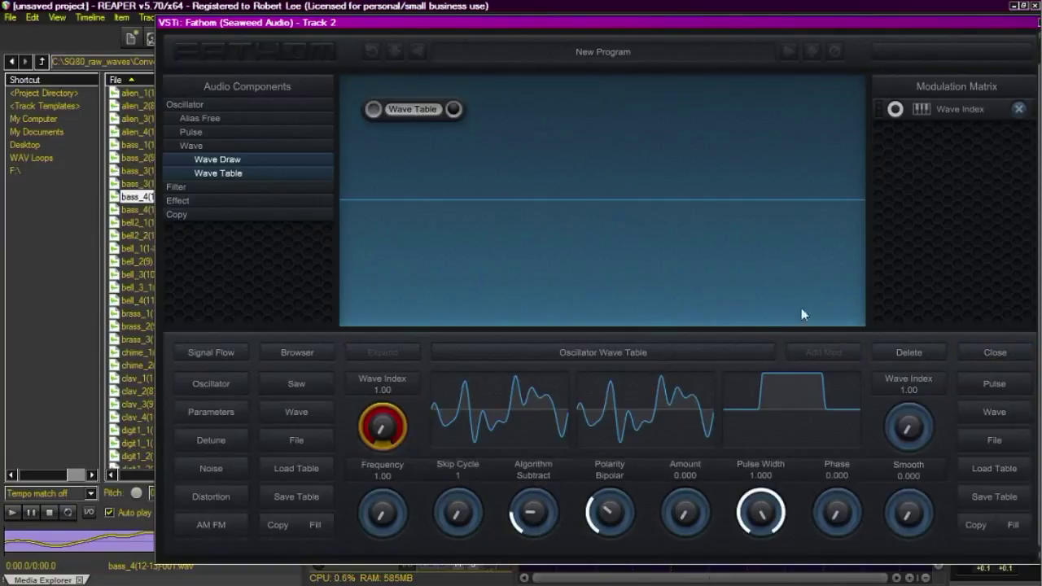
click(911, 352)
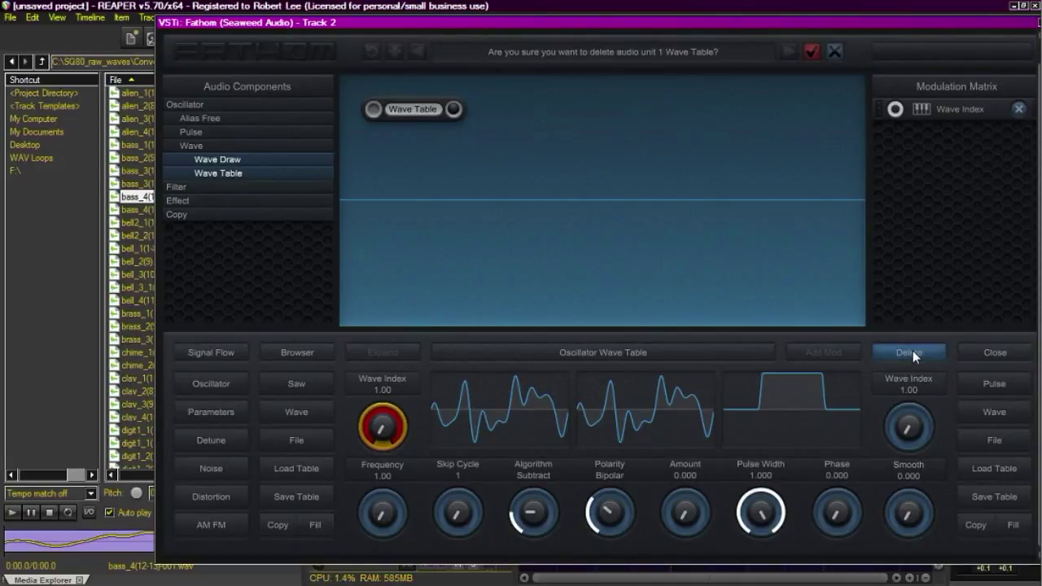
click(812, 53)
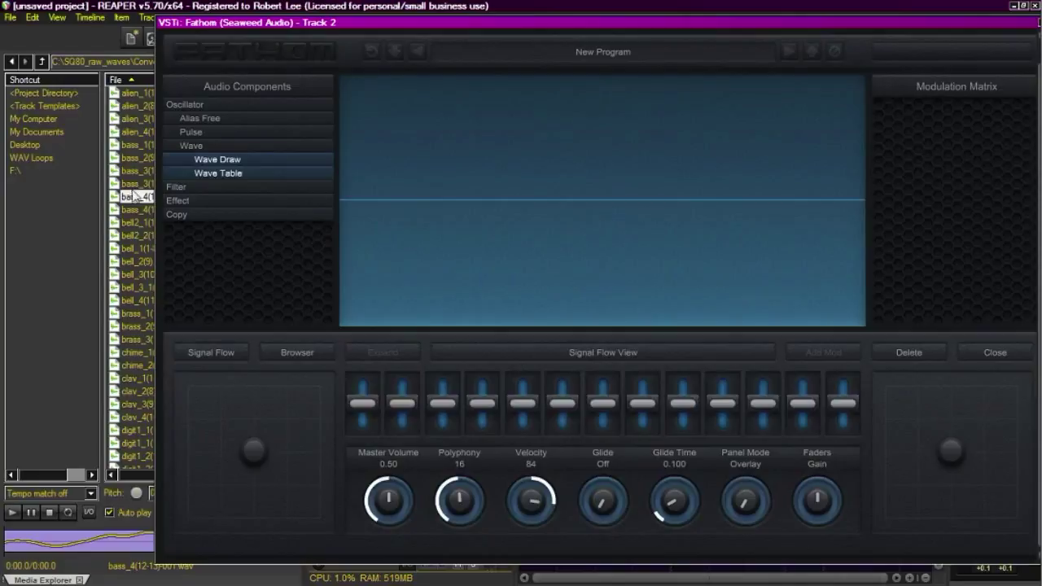
Place a new Wave Table oscillator and sweep its Wave Index in Parameters.
drag(219, 174, 374, 127)
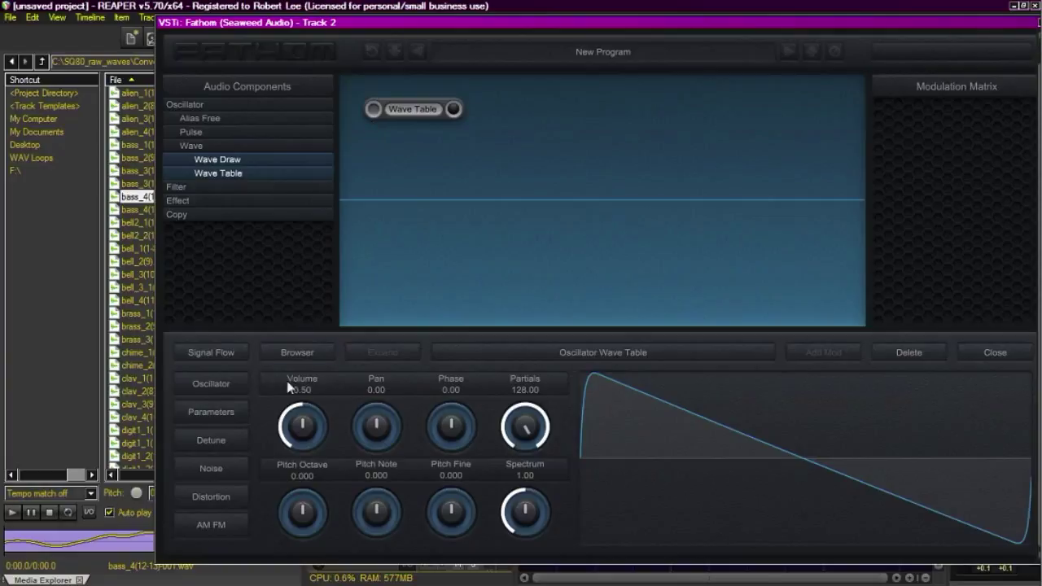
click(223, 411)
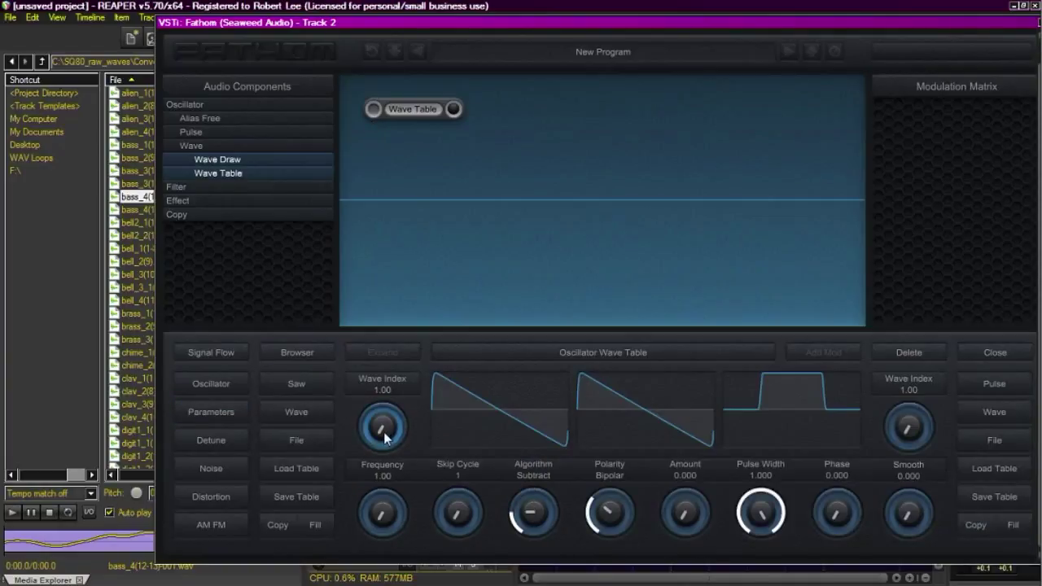
drag(389, 437, 388, 437)
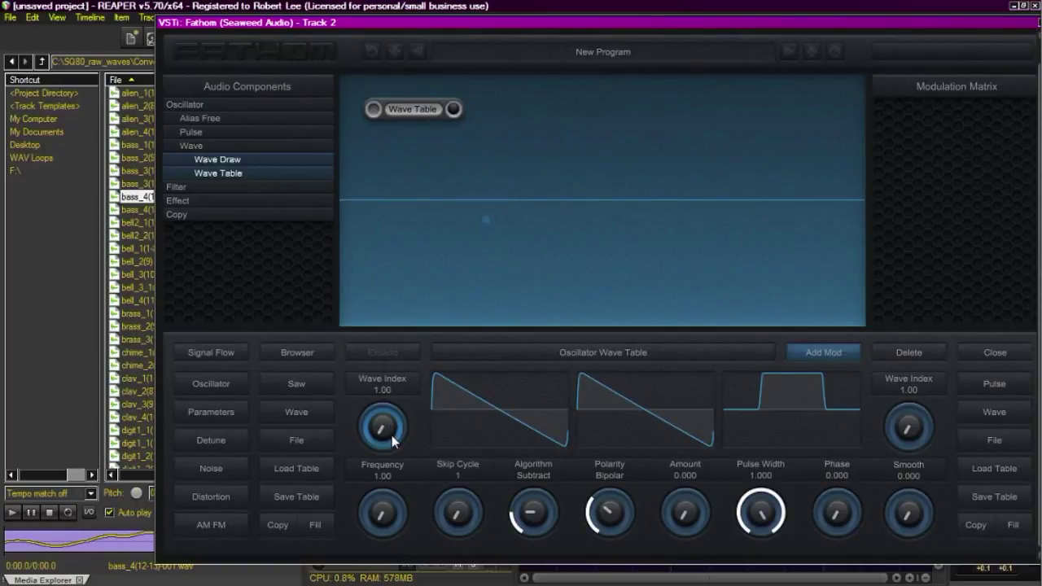
mouse_move(392, 441)
mouse_down()
mouse_move(408, 318)
mouse_move(390, 454)
mouse_move(390, 328)
mouse_move(387, 447)
mouse_up()
Add an Envelope modulator to Wave Index, starting at maximum and ending at zero.
click(823, 356)
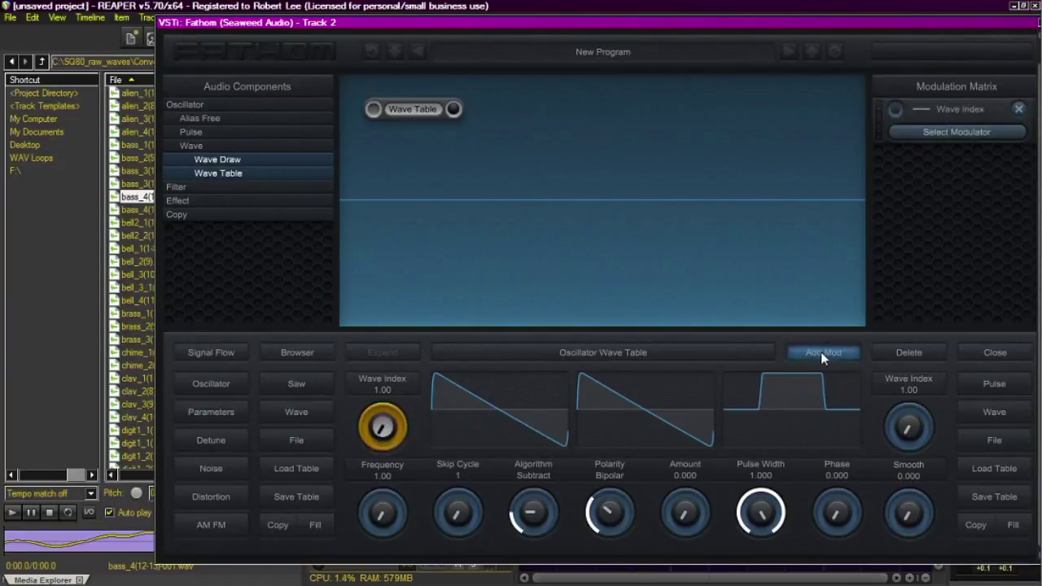
click(958, 131)
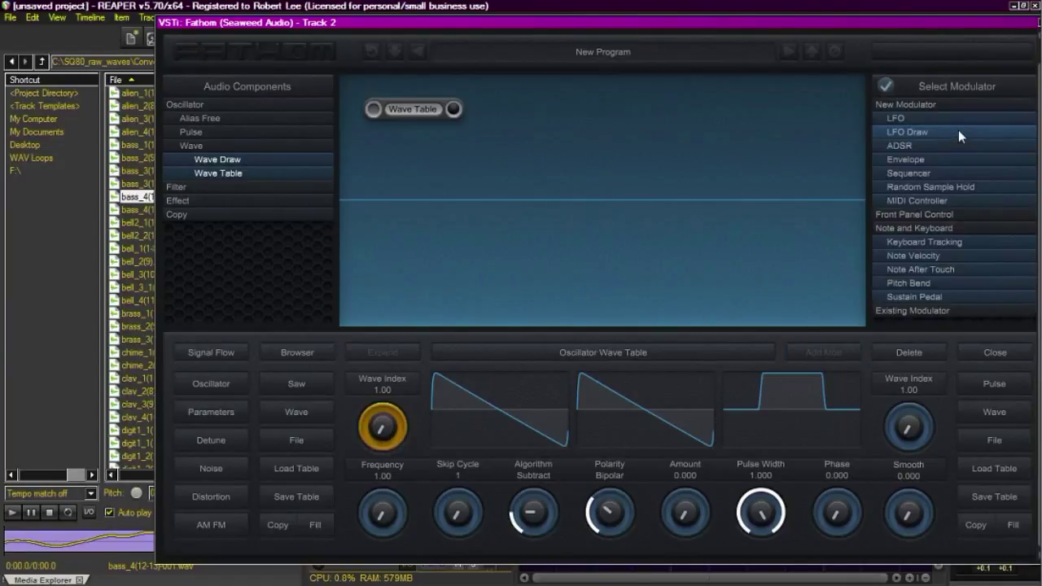
click(916, 159)
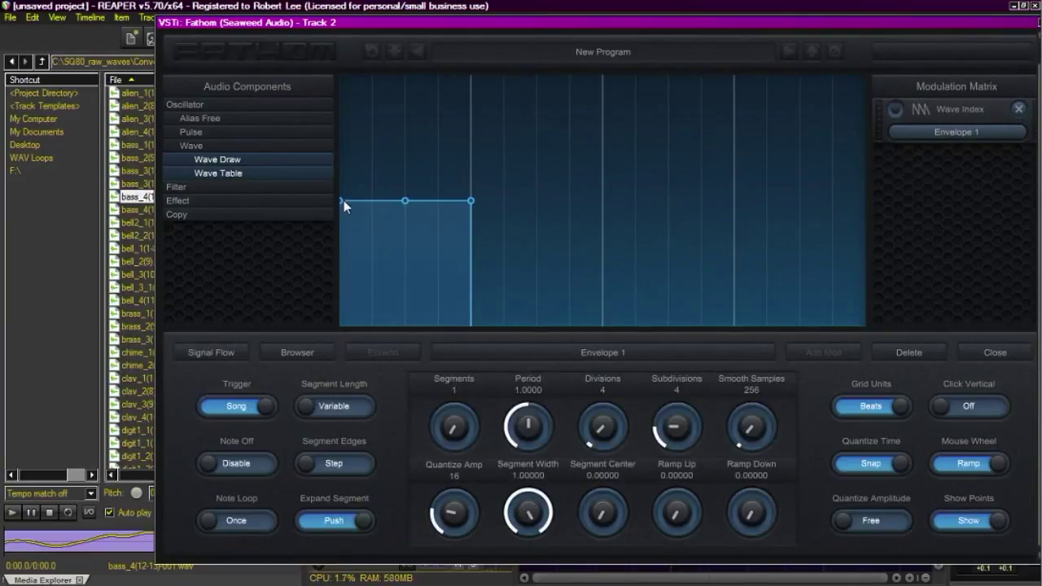
drag(342, 202, 342, 75)
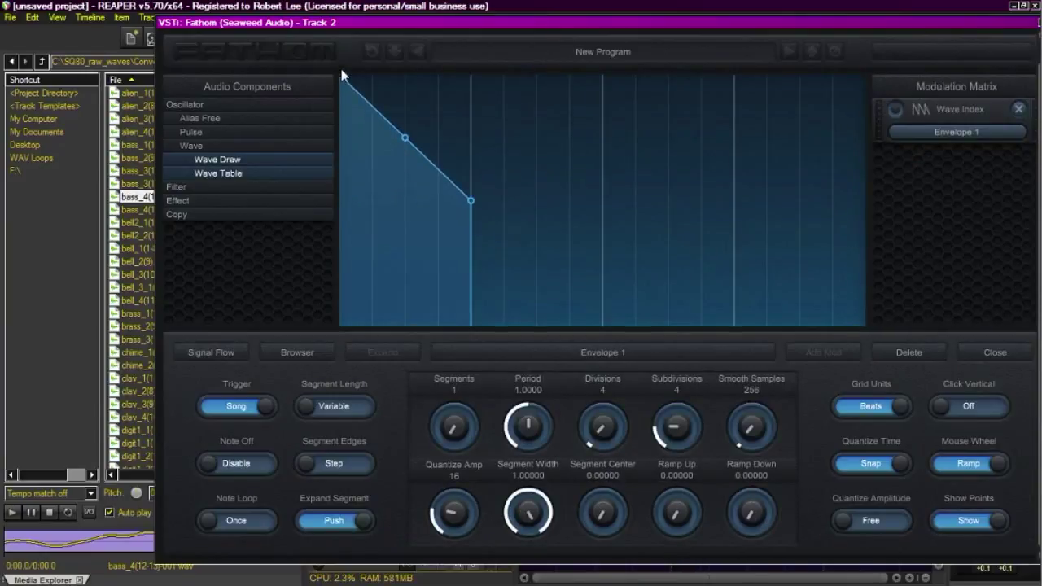
drag(472, 201, 472, 333)
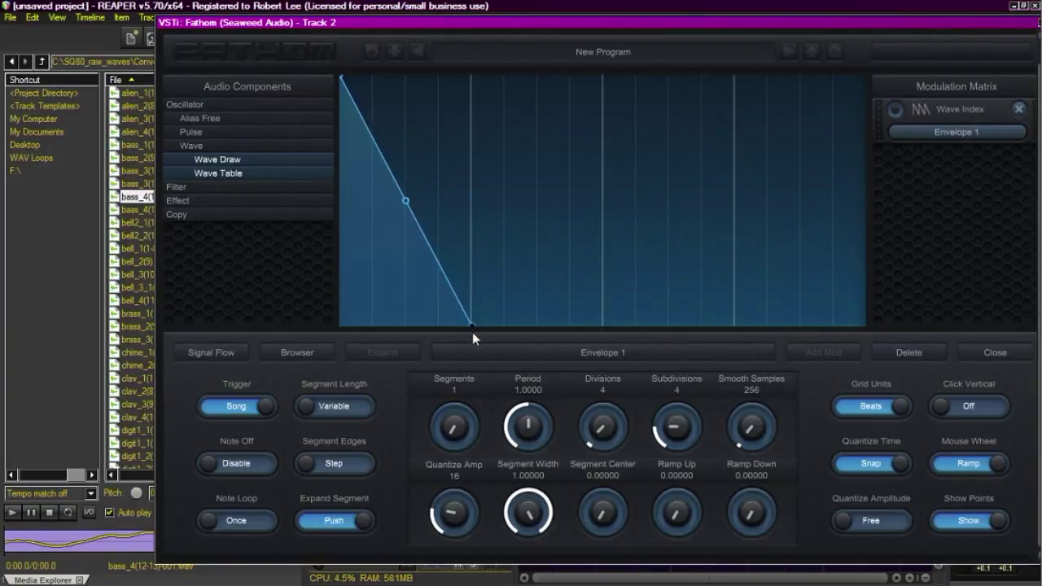
Set the envelope trigger to Note, make the decay concave, and set amount to 1.000.
click(237, 412)
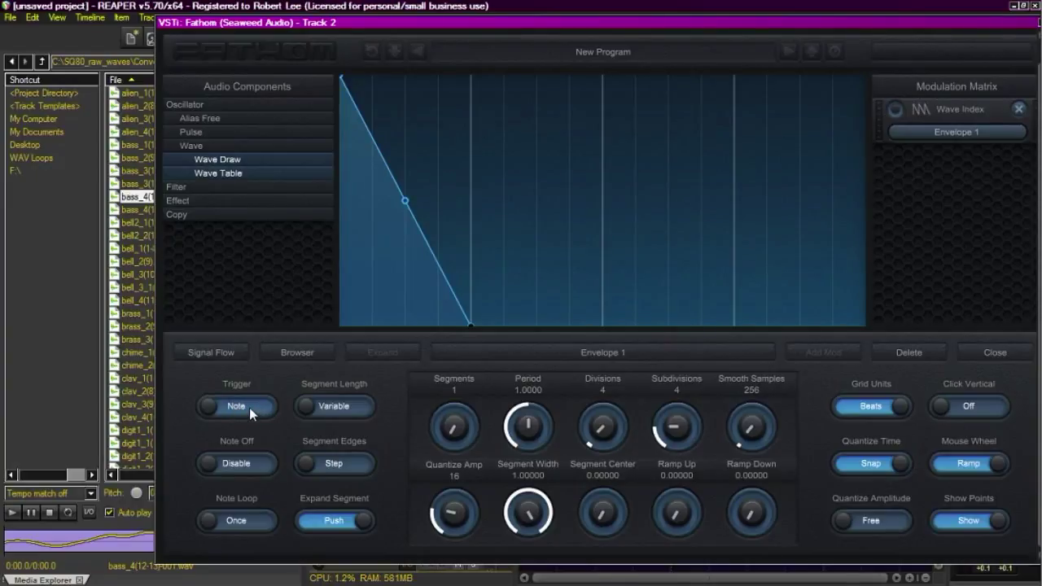
click(249, 408)
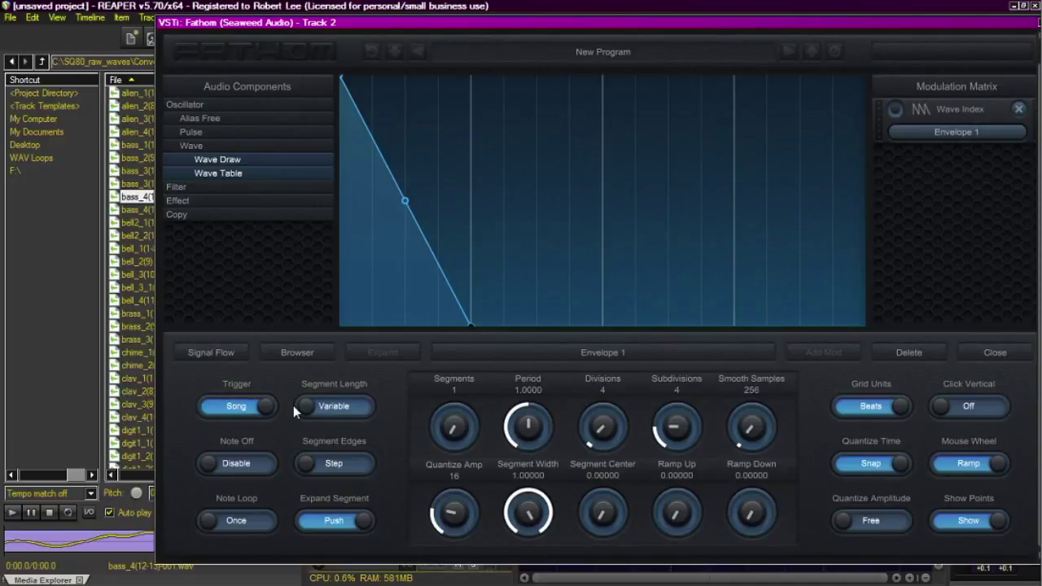
click(245, 407)
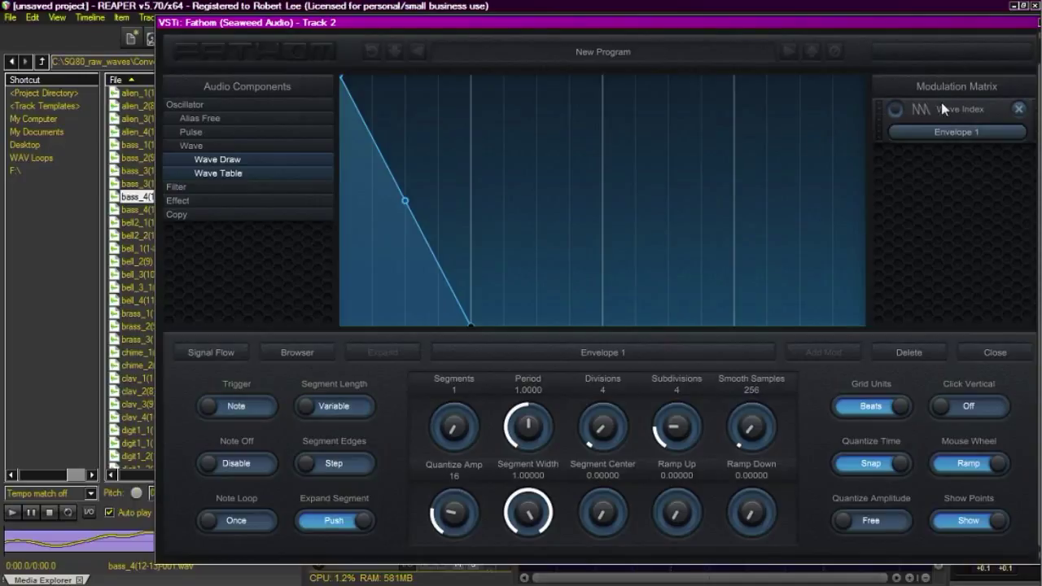
drag(403, 205, 383, 204)
mouse_move(895, 110)
drag(895, 111, 903, 68)
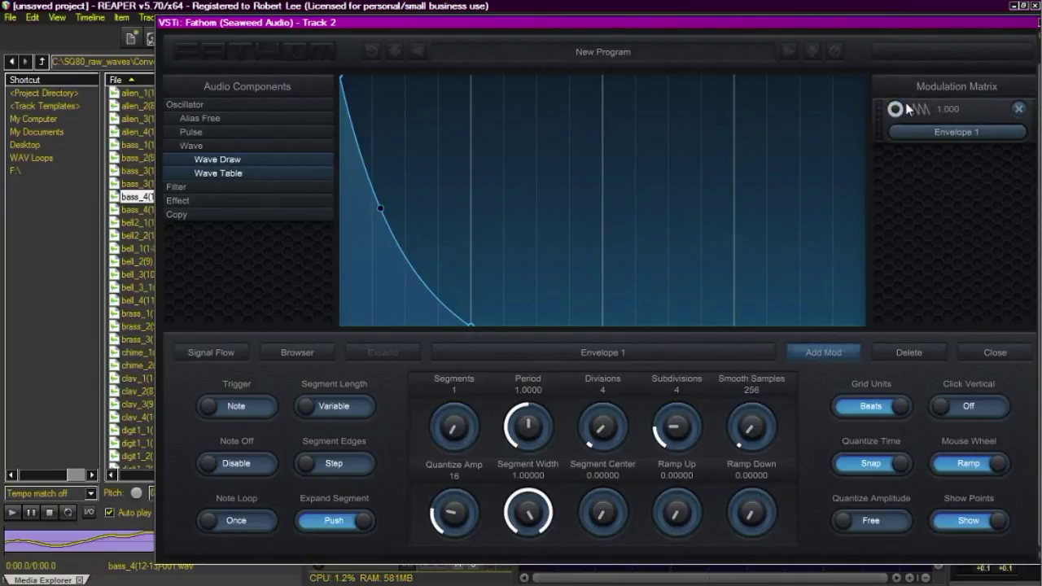
Lower the Wave Index mod amount, then lengthen Envelope 1's period to 6.75.
click(940, 110)
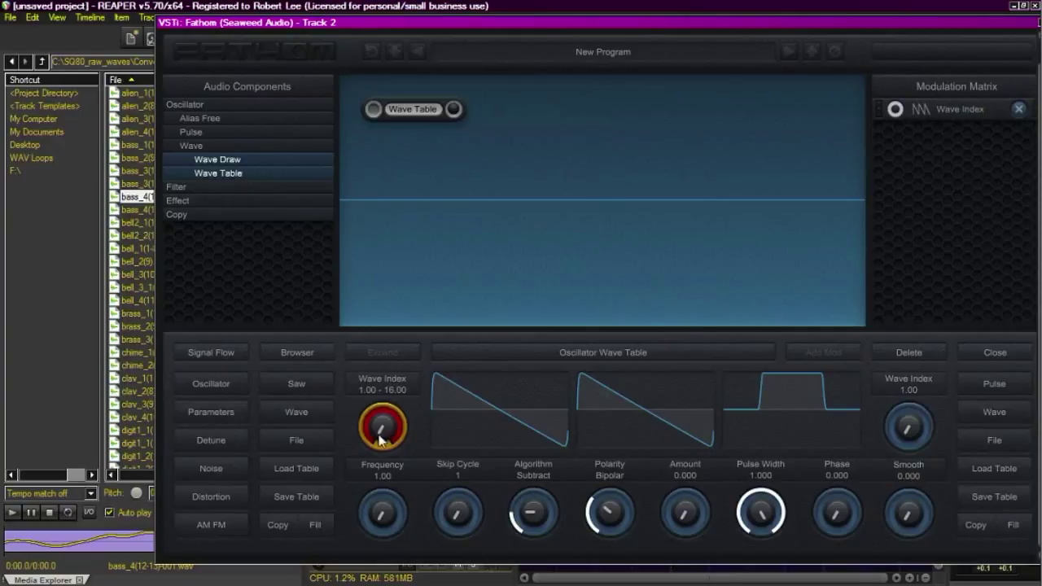
mouse_move(895, 108)
mouse_down()
mouse_move(896, 122)
mouse_move(898, 103)
mouse_up()
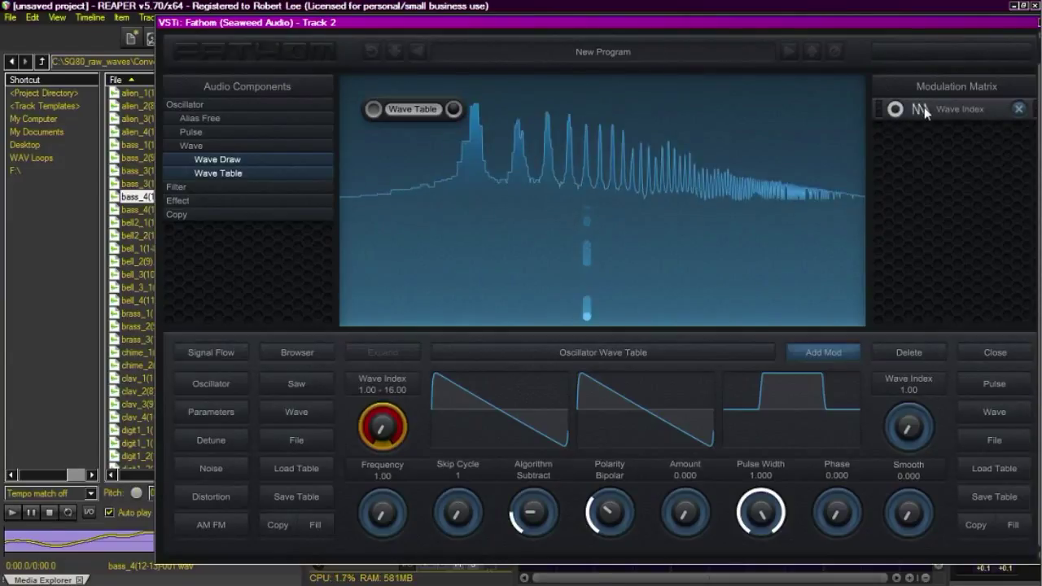
click(920, 109)
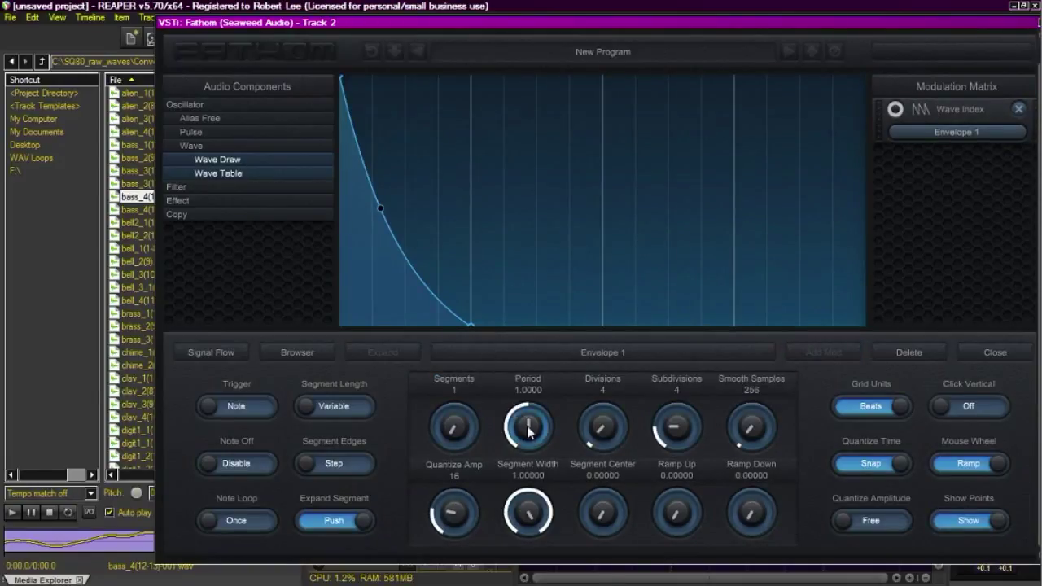
drag(528, 433, 529, 431)
scroll(527, 432, up, 2)
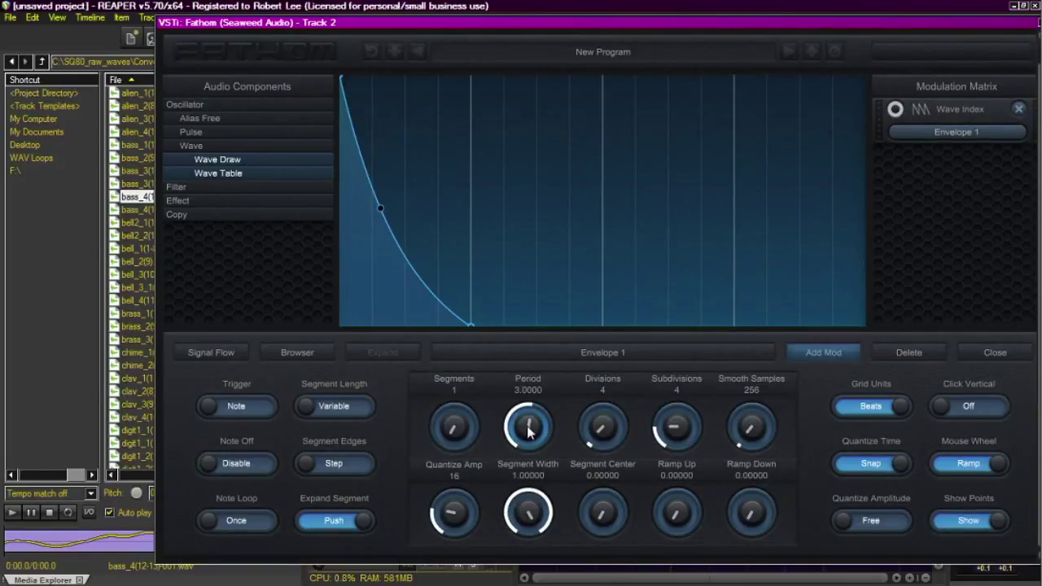
scroll(528, 431, up, 1)
scroll(529, 432, up, 1)
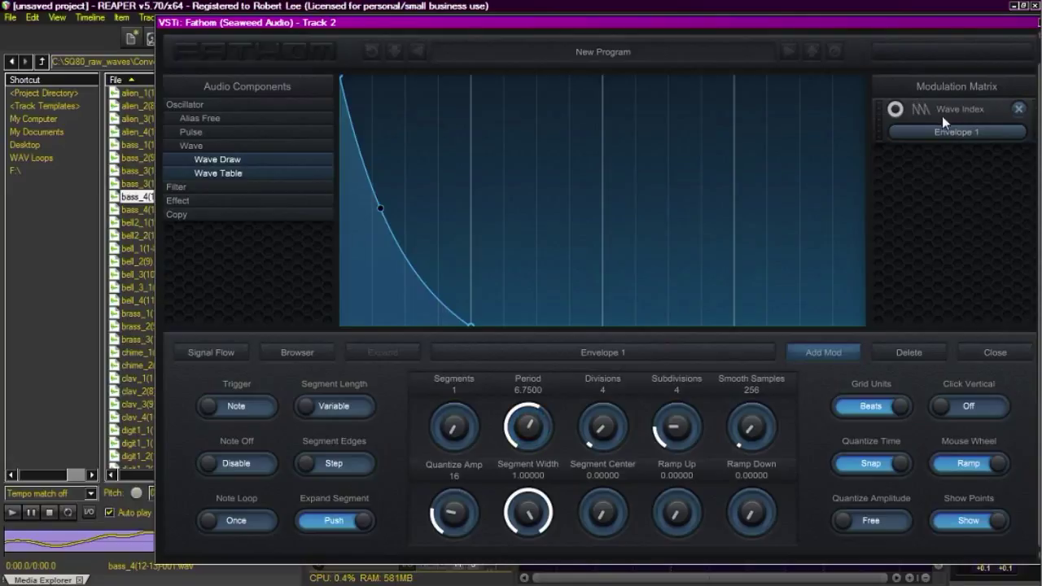
Back on the wave table, readjust the Wave Index modulation amount.
click(918, 109)
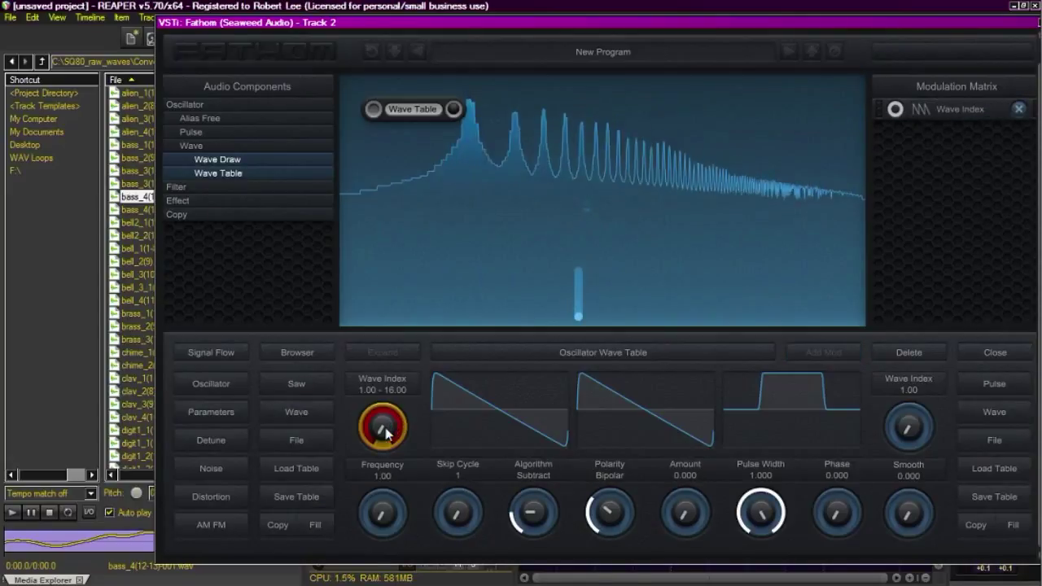
scroll(385, 428, up, 5)
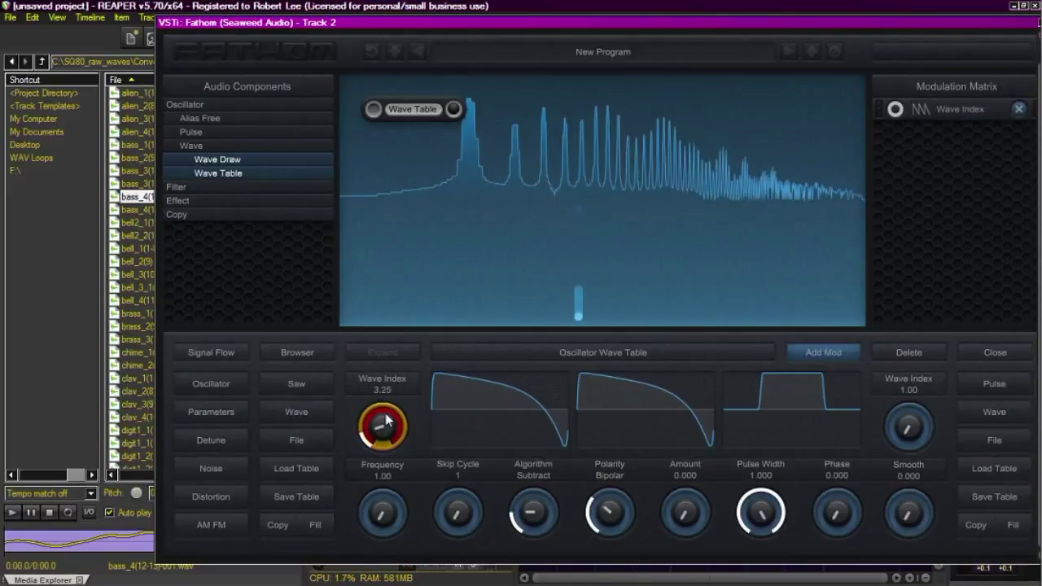
scroll(384, 427, down, 6)
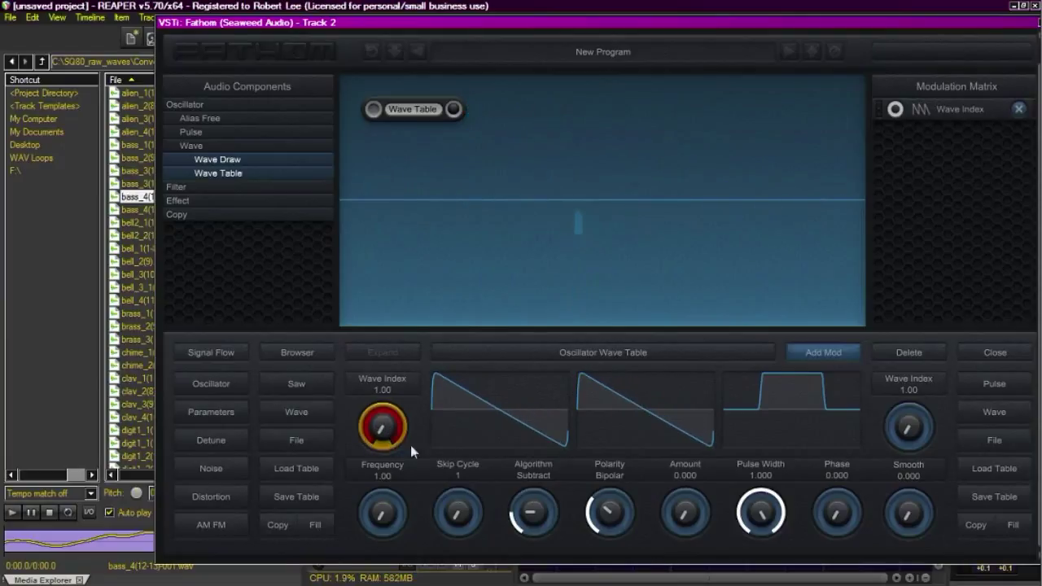
click(895, 109)
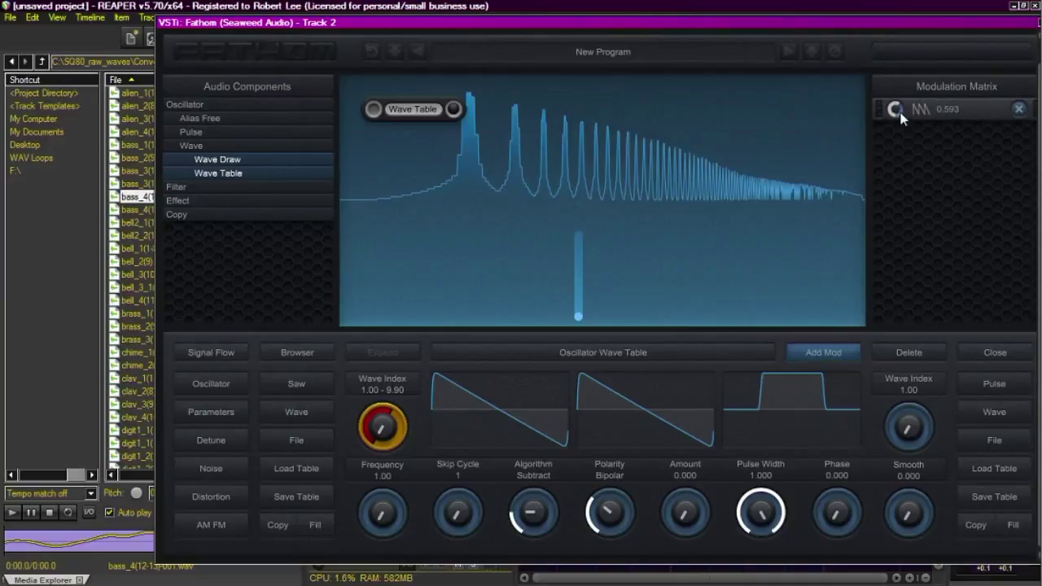
mouse_move(898, 110)
mouse_down()
mouse_move(902, 122)
mouse_move(906, 100)
mouse_up()
click(911, 105)
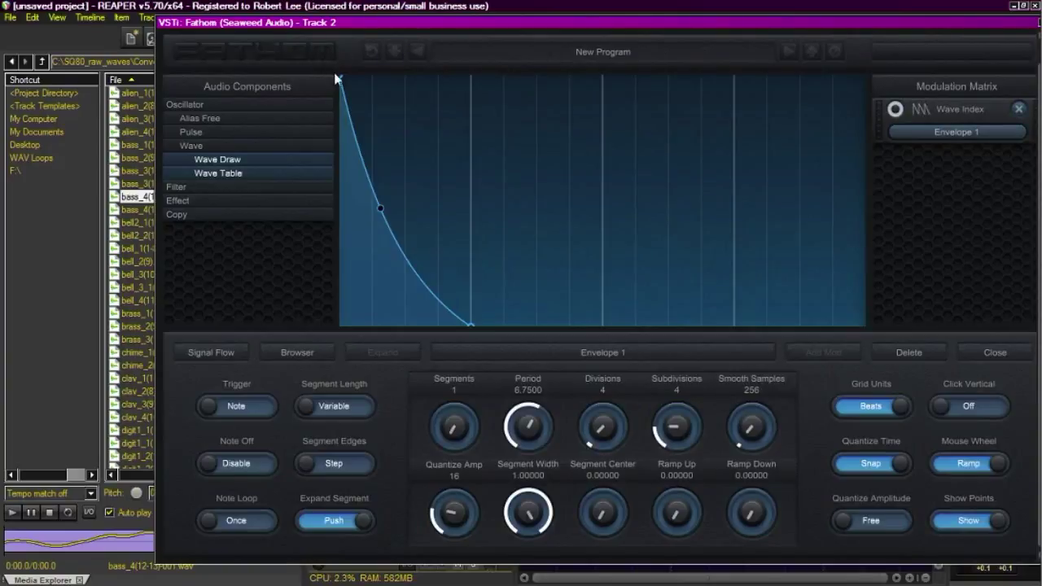
drag(342, 77, 337, 158)
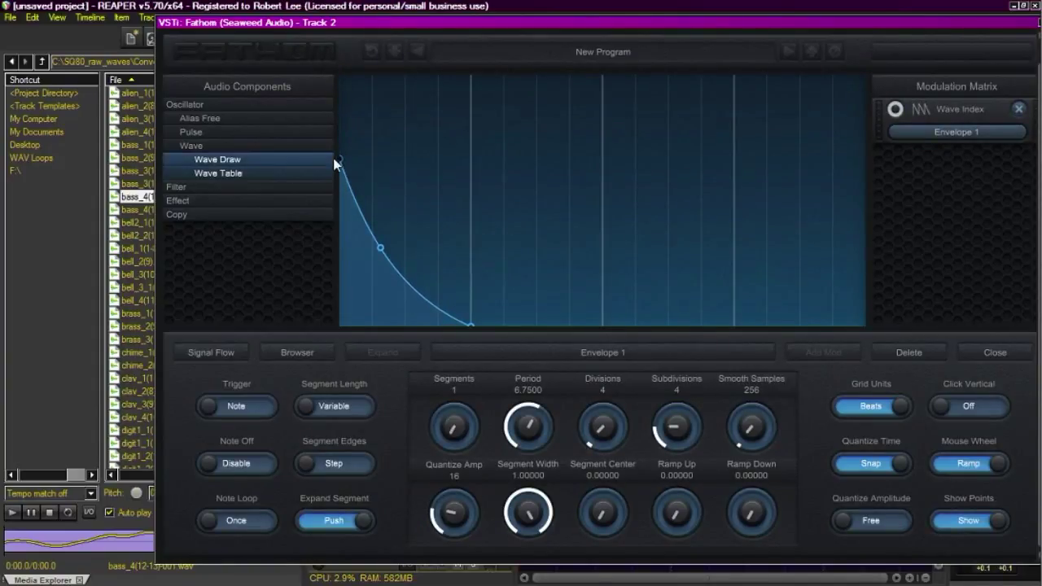
mouse_move(894, 114)
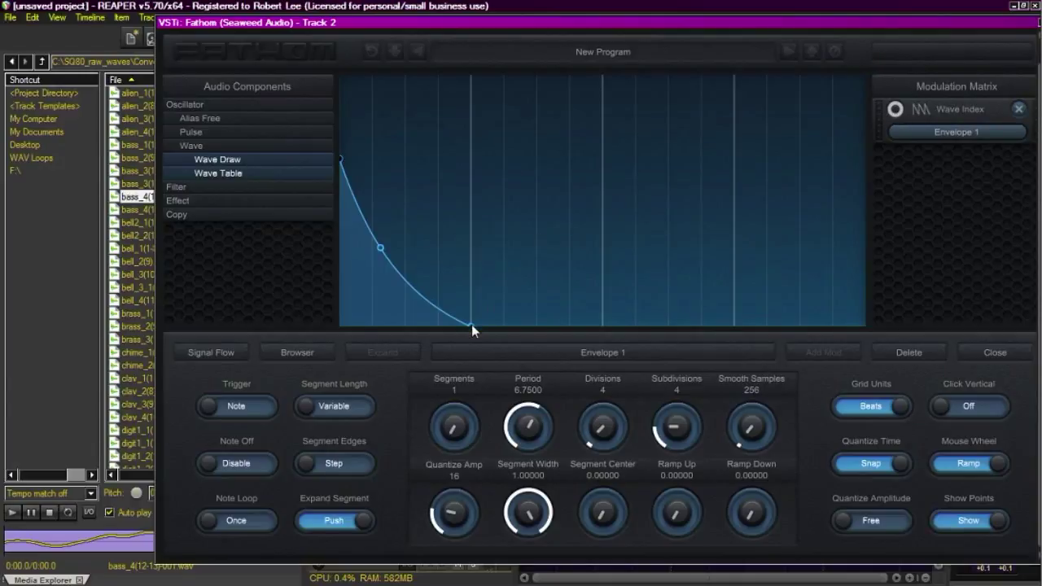
drag(471, 324, 471, 185)
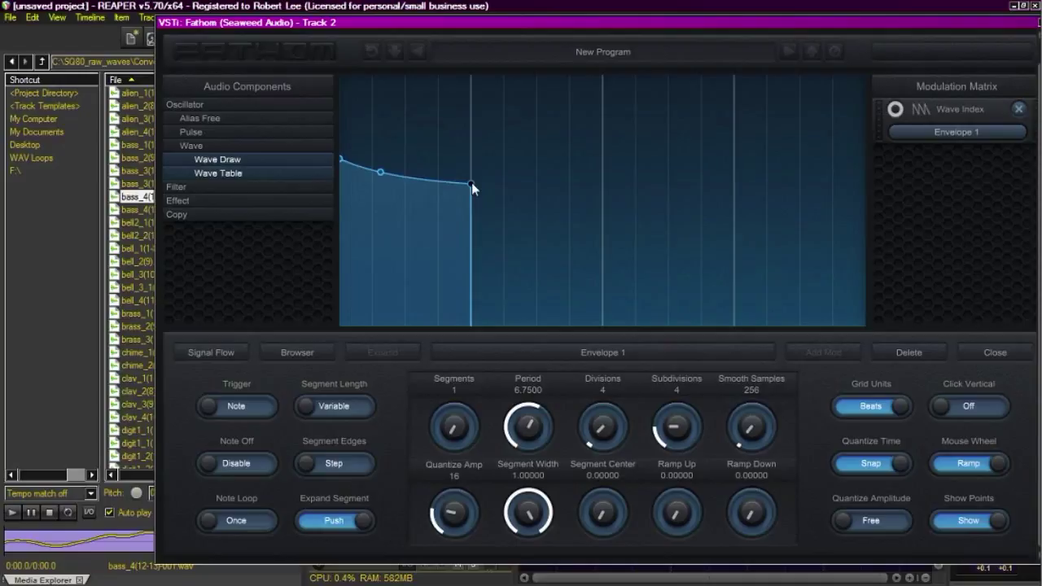
drag(471, 184, 473, 329)
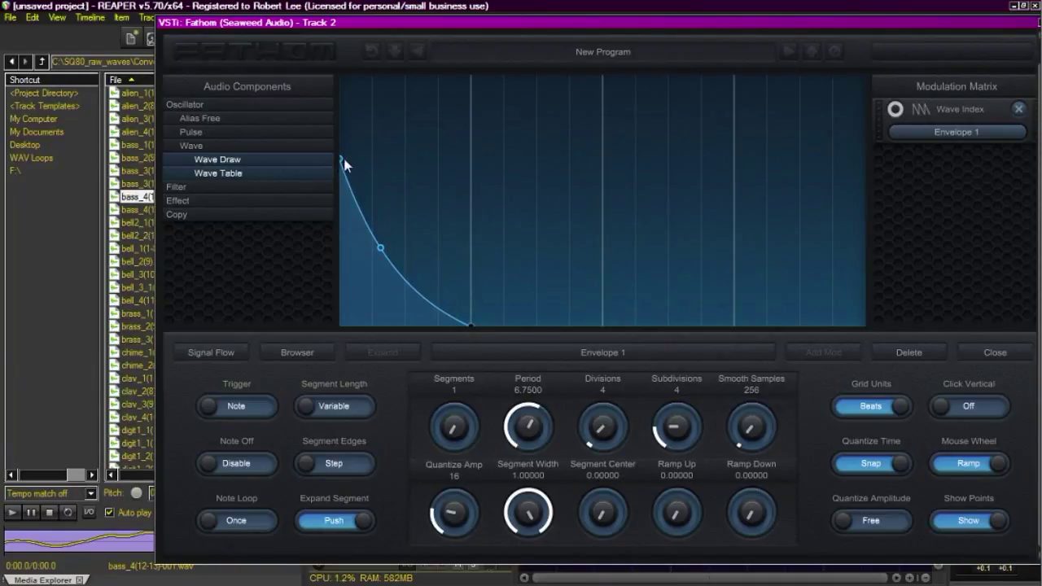
drag(340, 159, 340, 76)
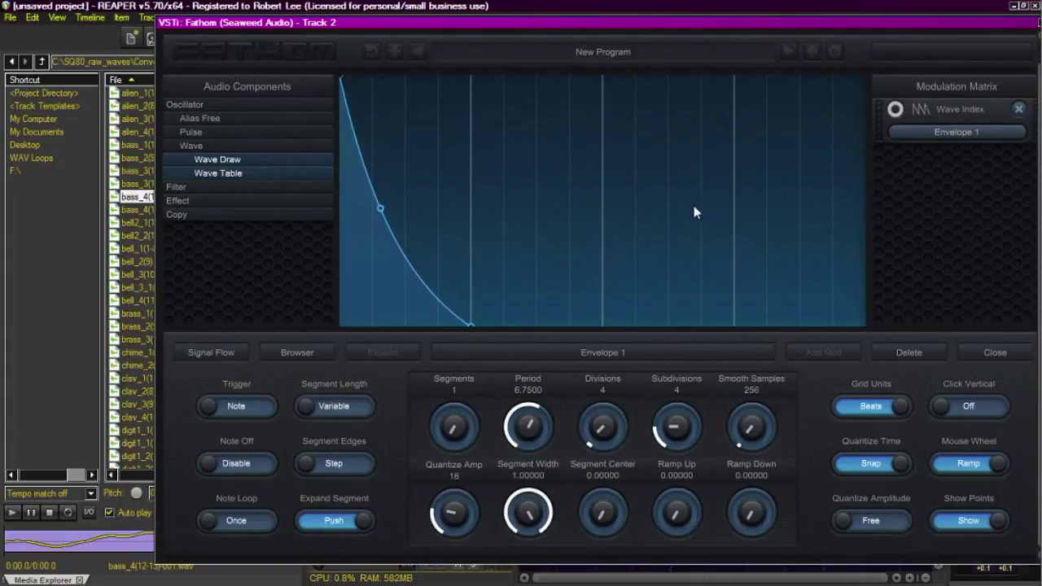
mouse_move(1038, 330)
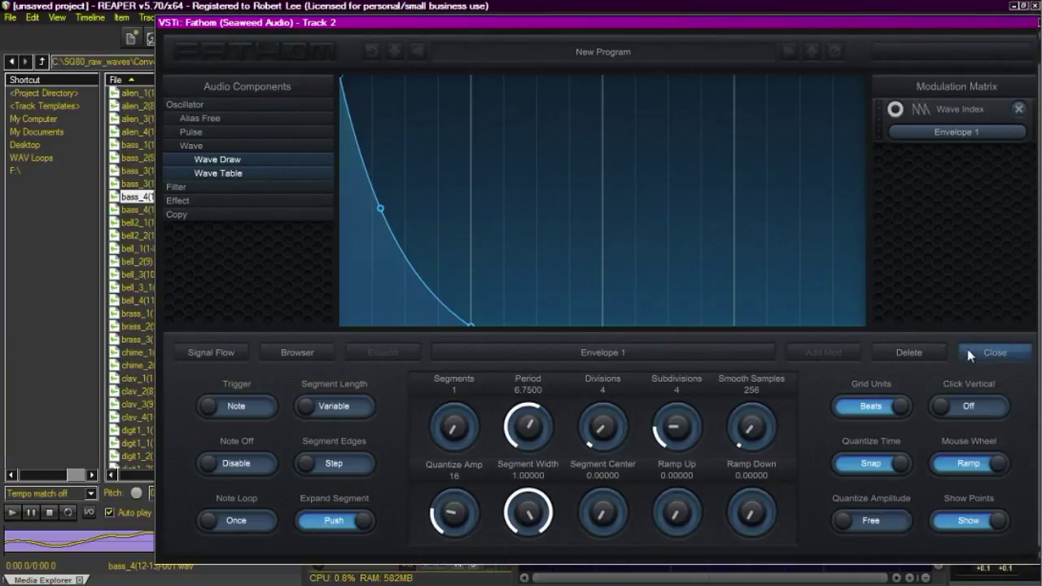
click(996, 352)
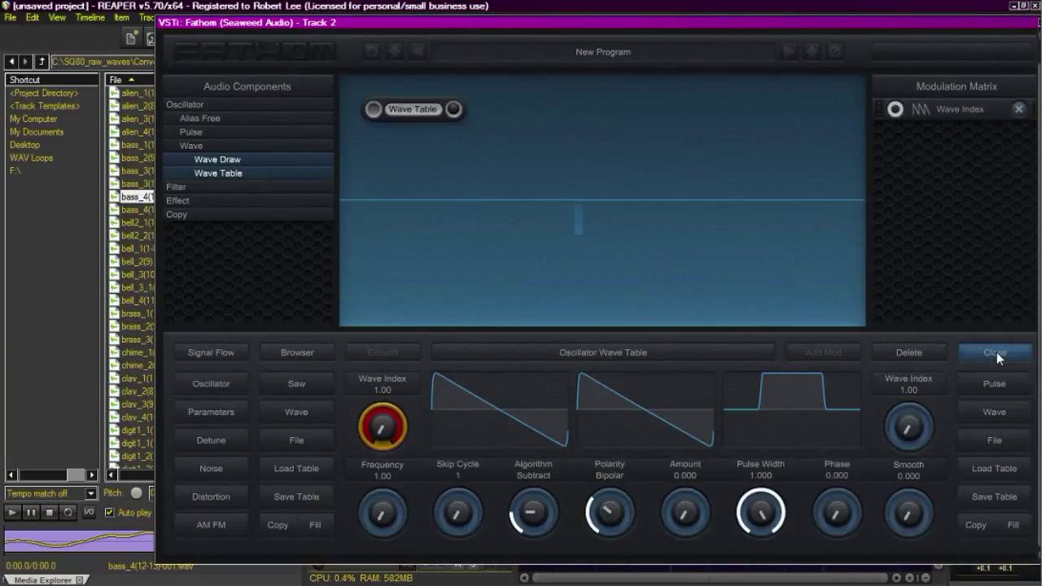
click(926, 108)
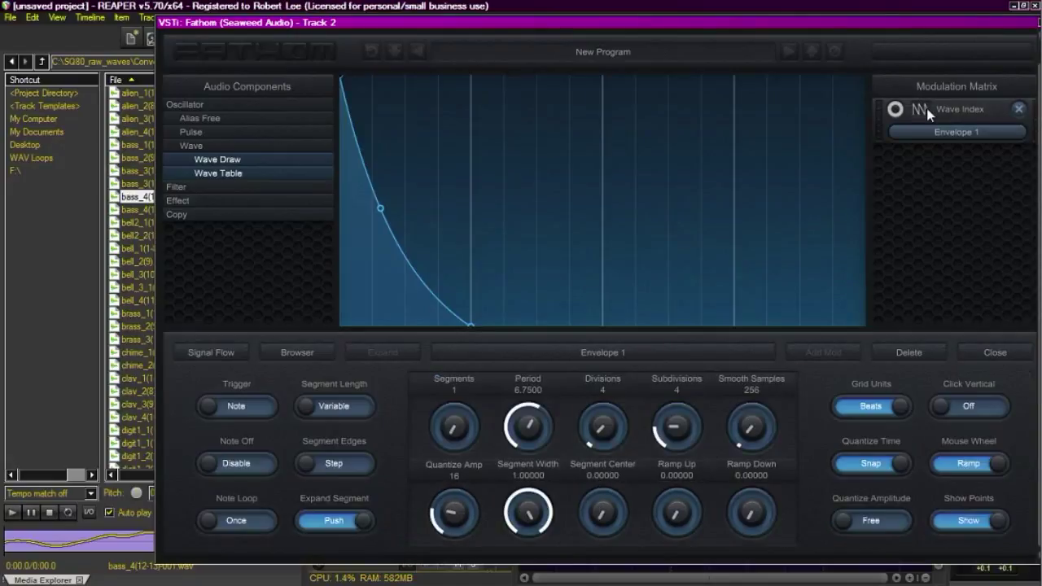
click(908, 352)
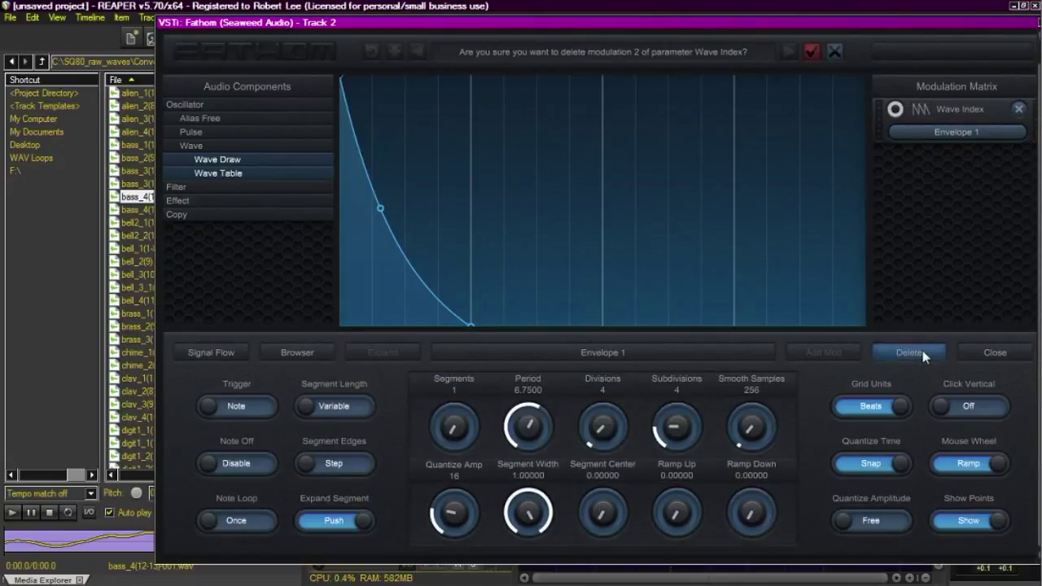
click(812, 51)
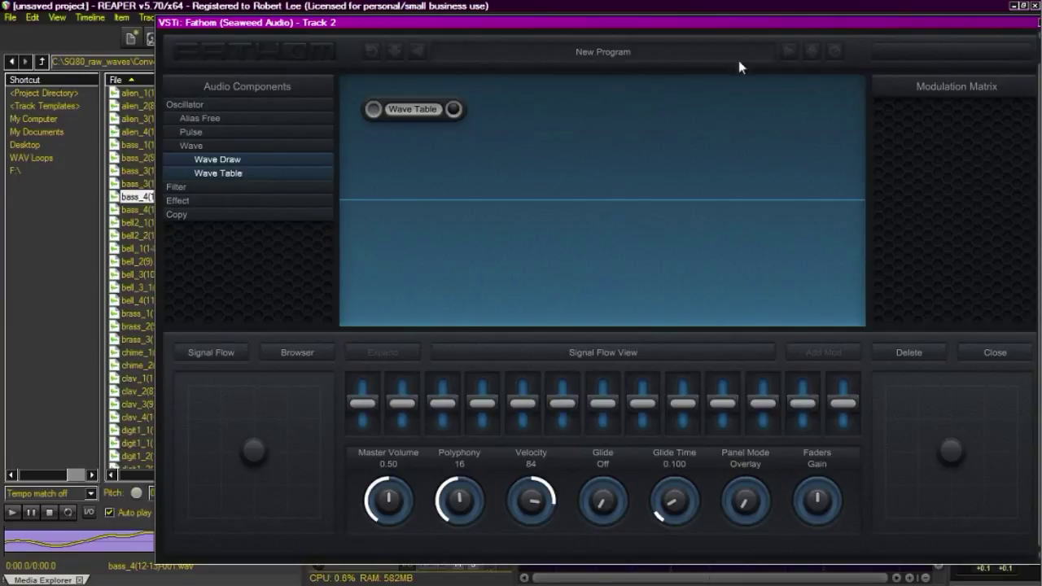
click(414, 110)
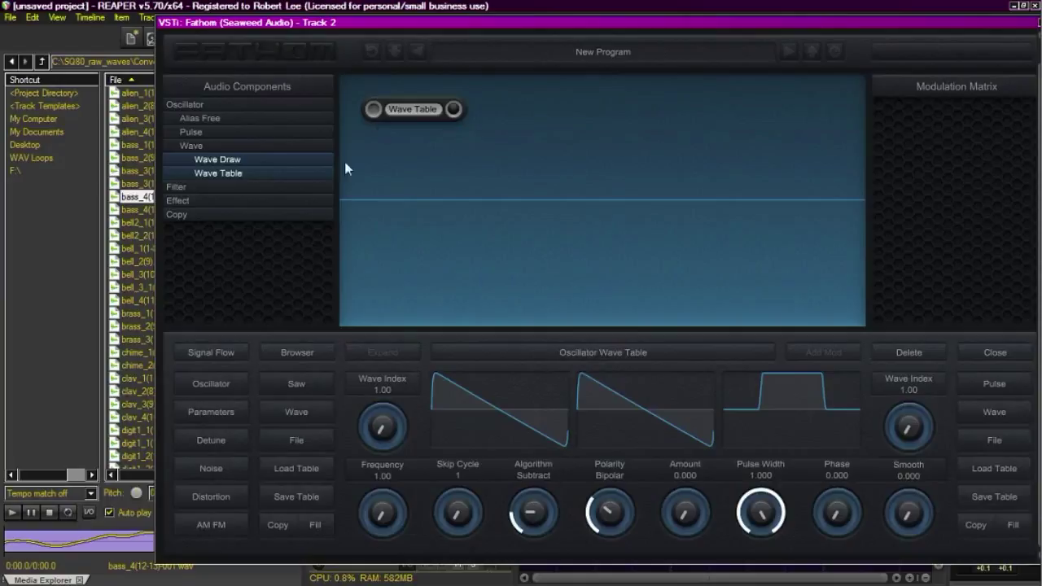
Add a new LFO 1 as a modulator of Wave Index.
click(384, 438)
click(813, 355)
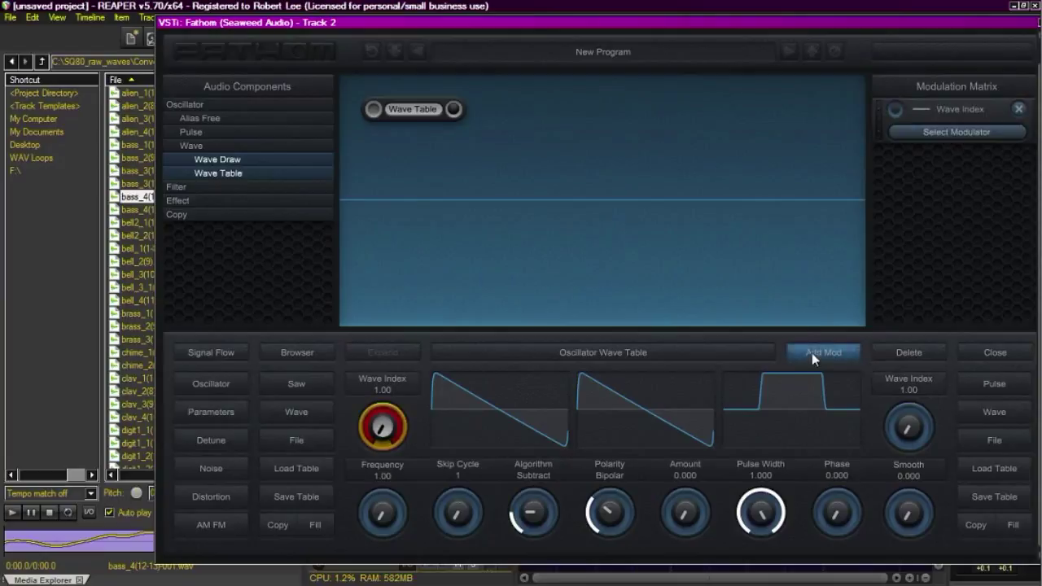
click(942, 133)
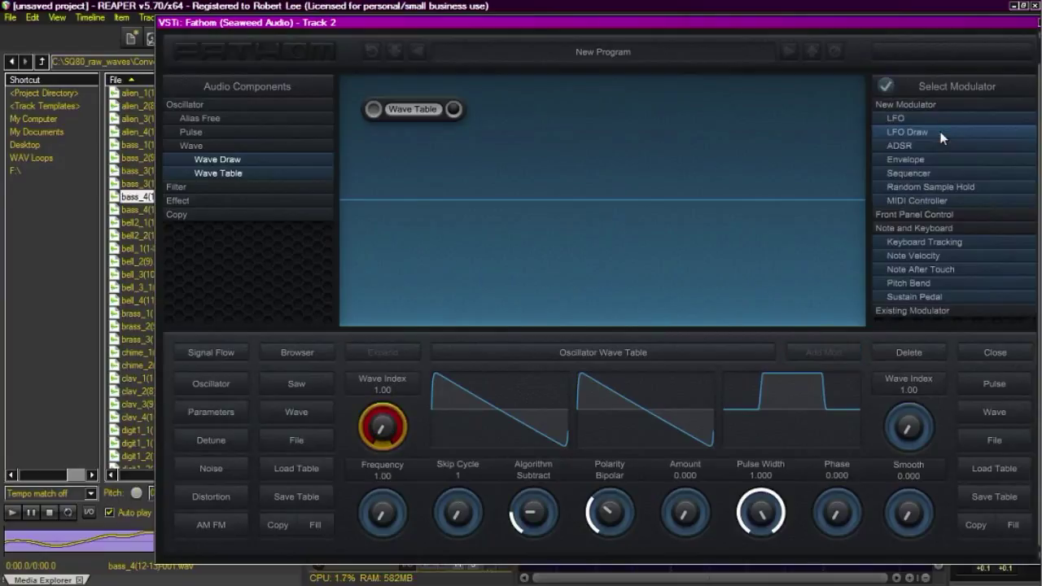
click(926, 118)
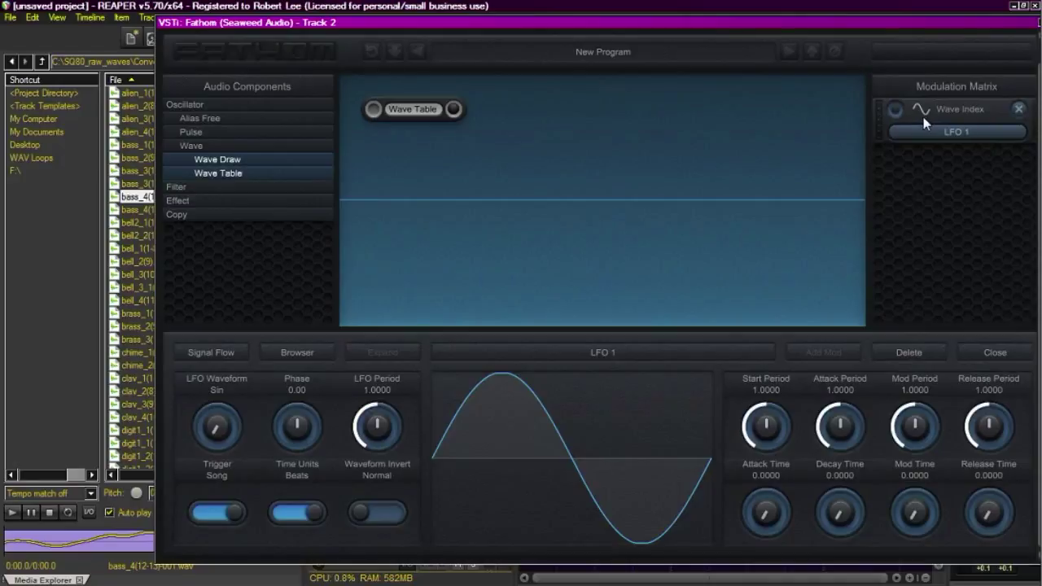
Set LFO 1's depth on Wave Index to 0.560 and its period to 12.9375.
mouse_move(904, 109)
drag(896, 109, 898, 87)
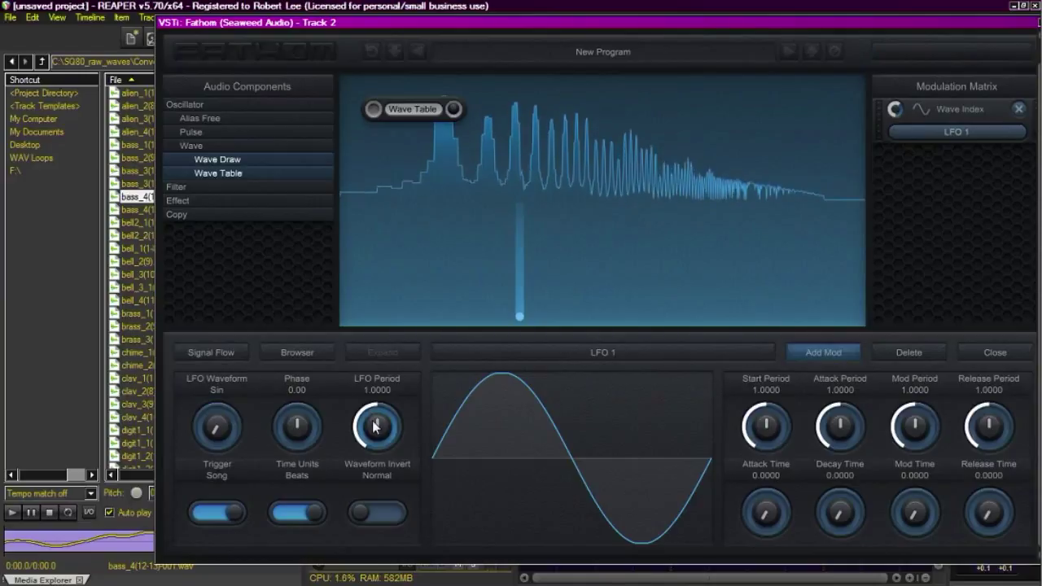
mouse_move(374, 425)
mouse_down()
mouse_move(381, 405)
mouse_move(387, 433)
mouse_up()
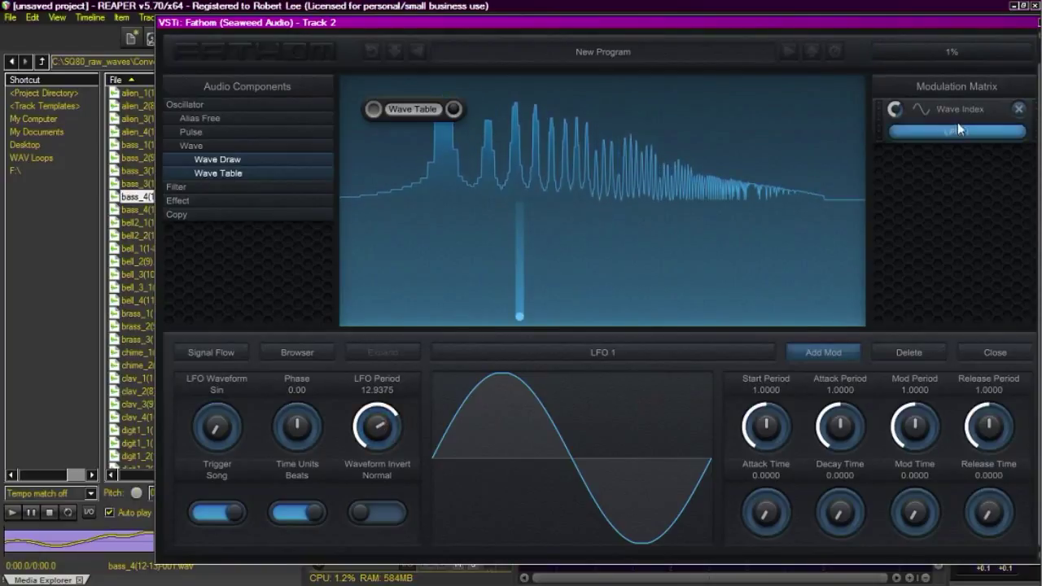
click(1021, 112)
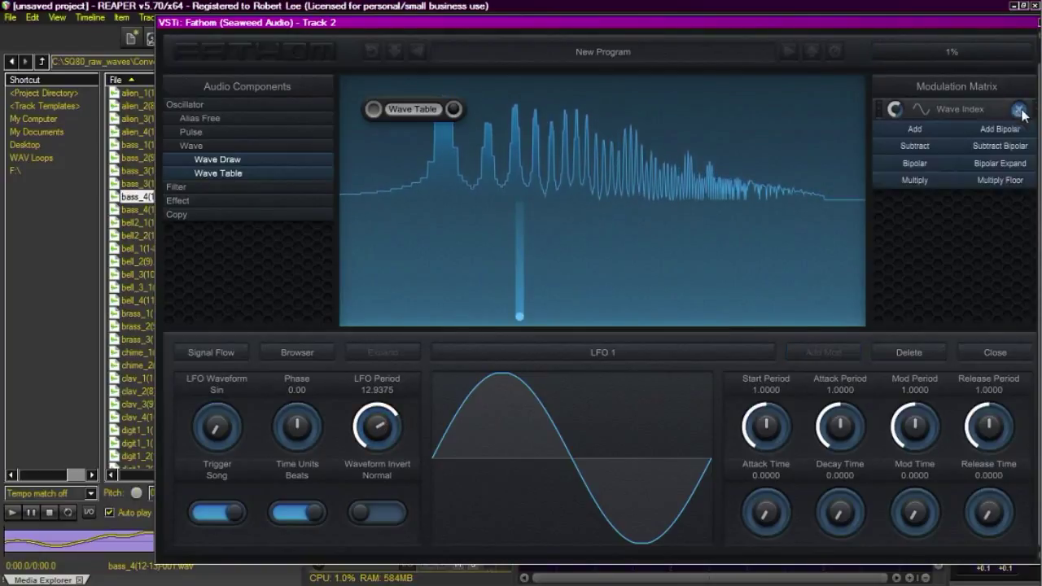
Close the combine mode list and experiment with the Wave Index value and LFO 1 depth.
click(927, 162)
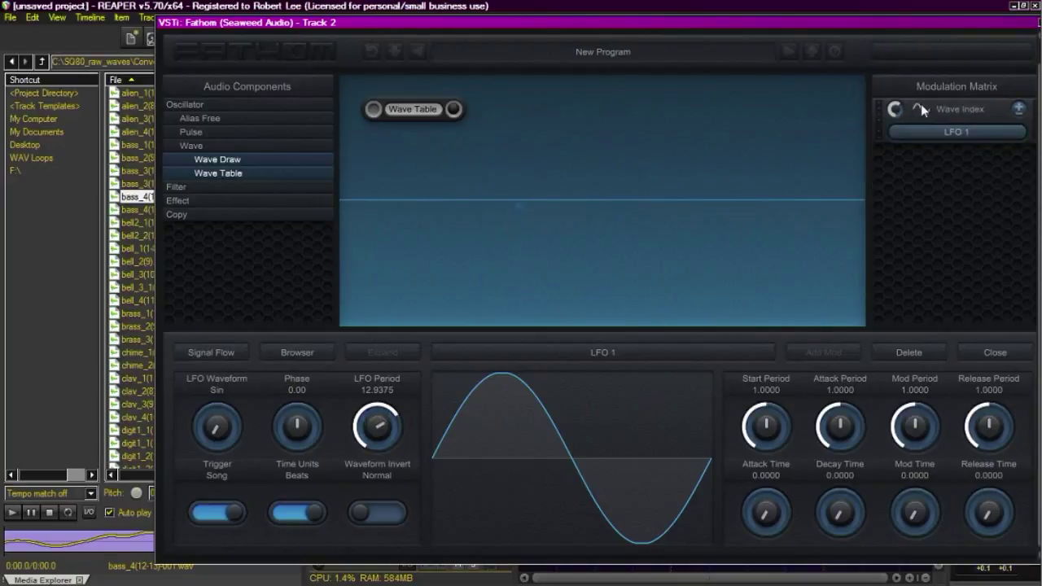
click(954, 112)
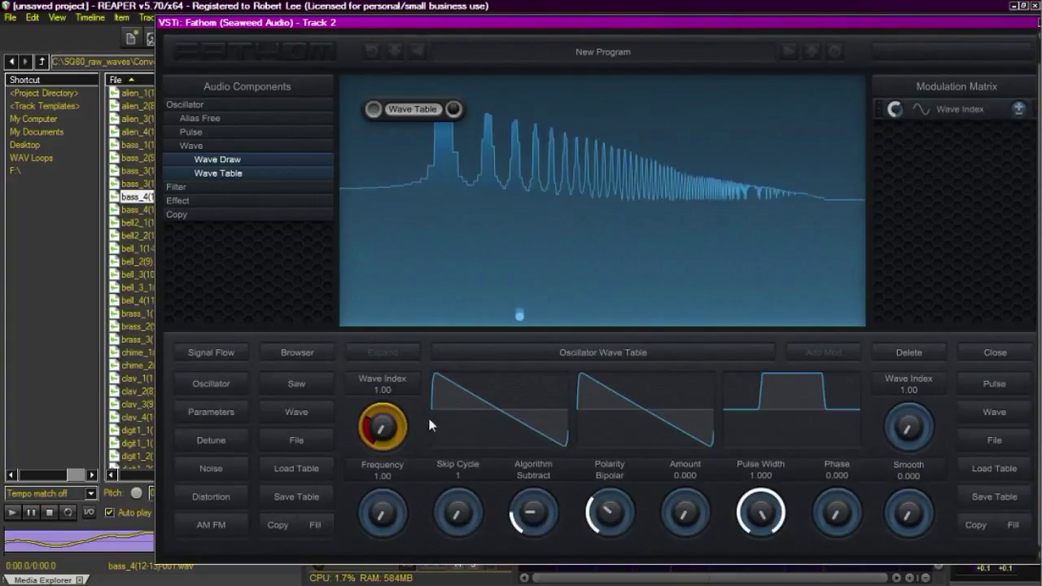
mouse_move(383, 425)
mouse_down()
mouse_move(383, 392)
mouse_move(412, 399)
mouse_move(389, 375)
mouse_move(386, 408)
mouse_up()
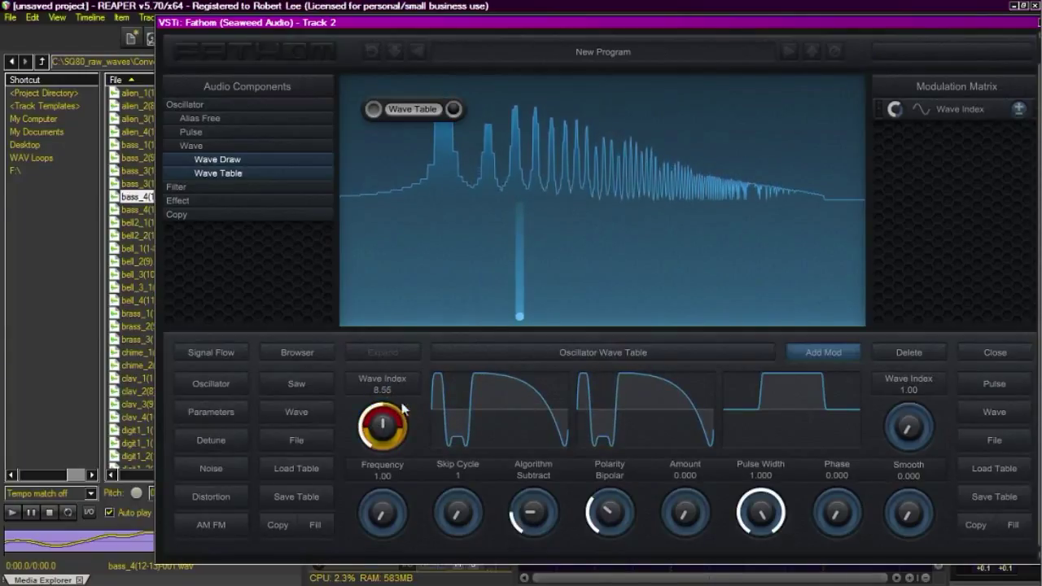
mouse_move(899, 109)
drag(897, 106, 898, 76)
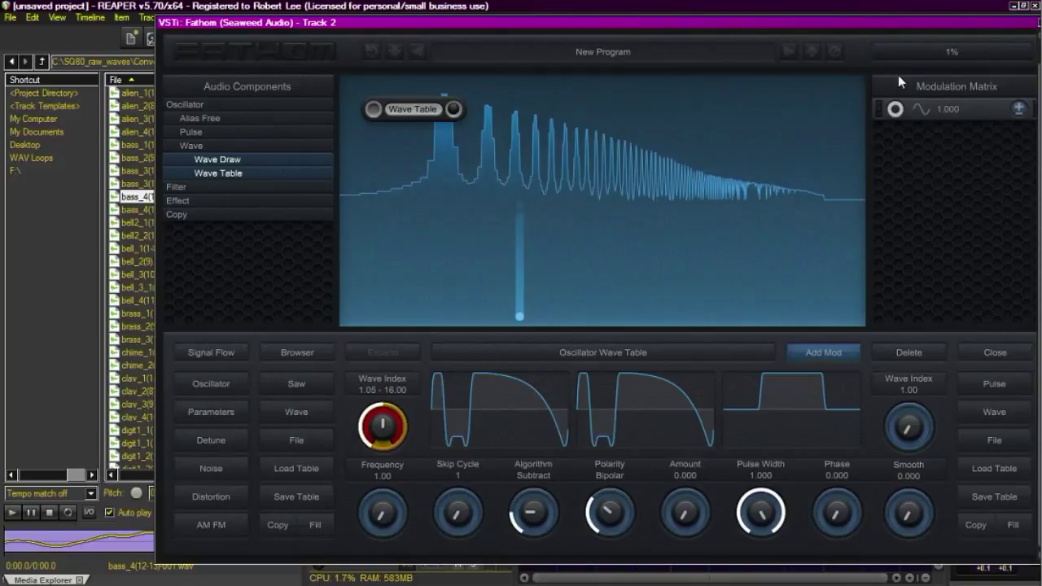
drag(898, 75, 898, 123)
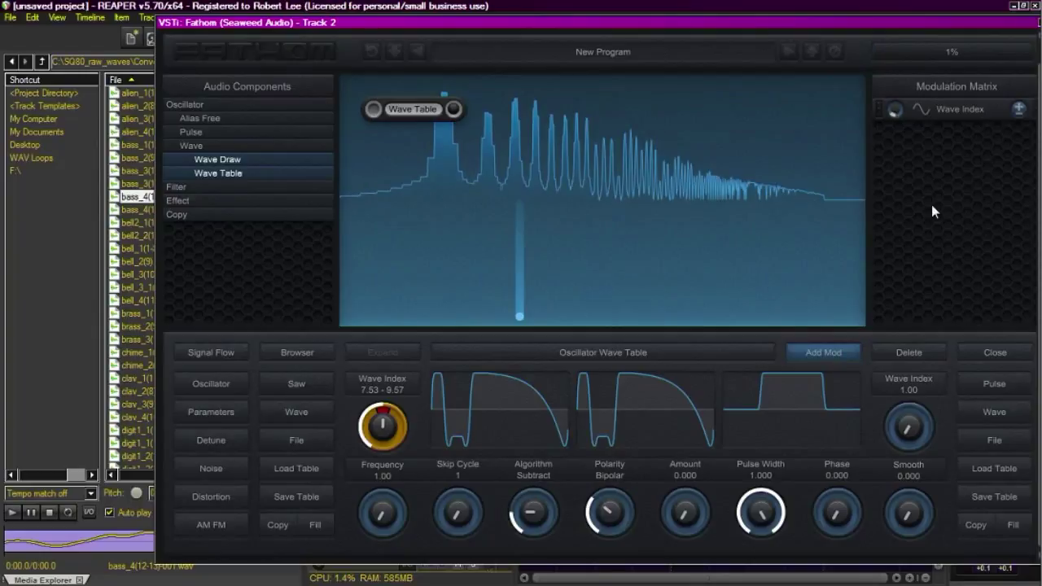
drag(899, 116, 899, 97)
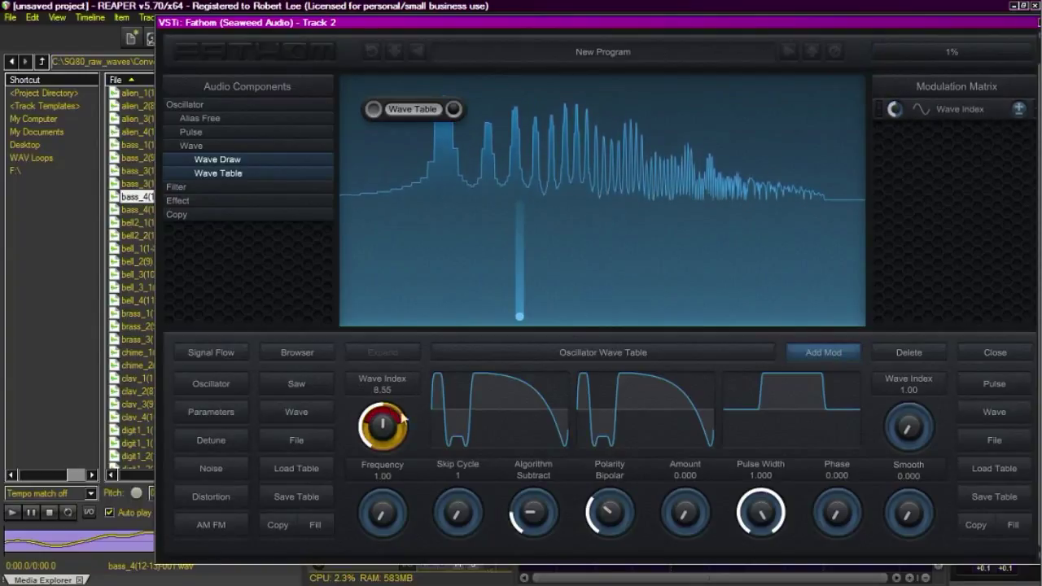
Settle Wave Index at 11.85 with LFO 1's modulation depth turned down to zero.
drag(383, 431, 392, 440)
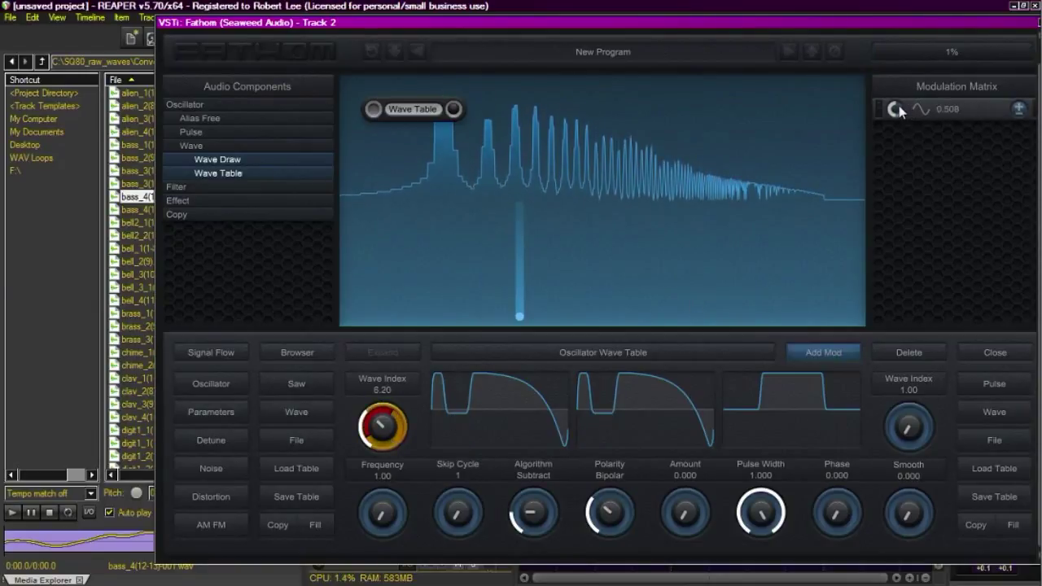
drag(898, 109, 898, 123)
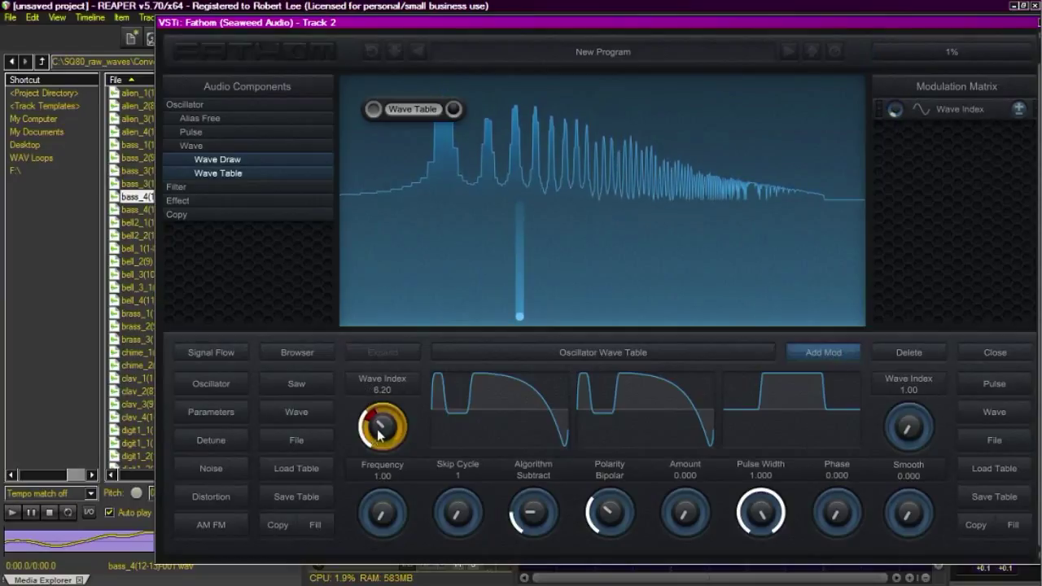
drag(383, 433, 386, 450)
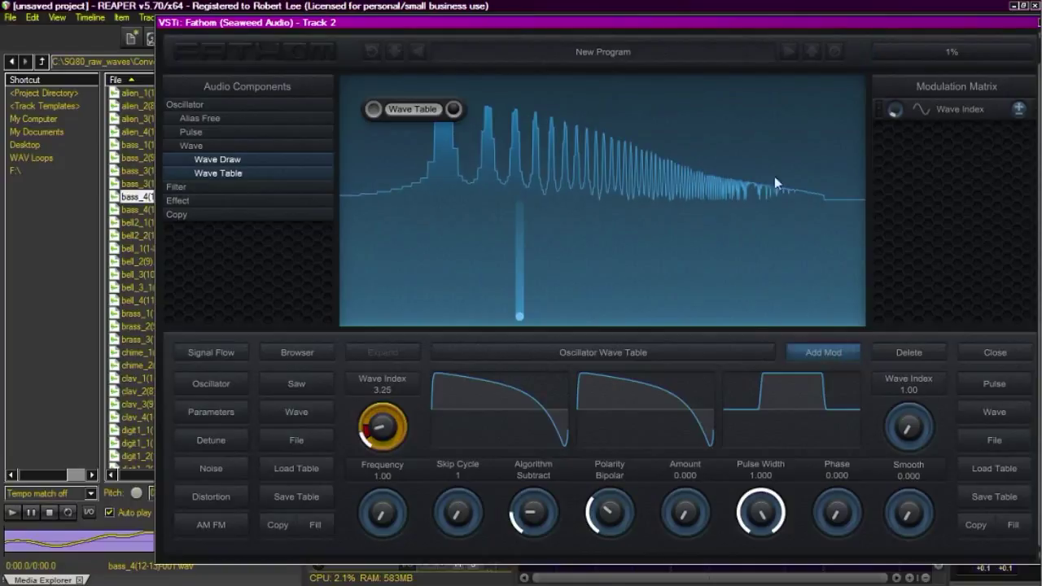
mouse_move(899, 119)
drag(898, 115, 897, 98)
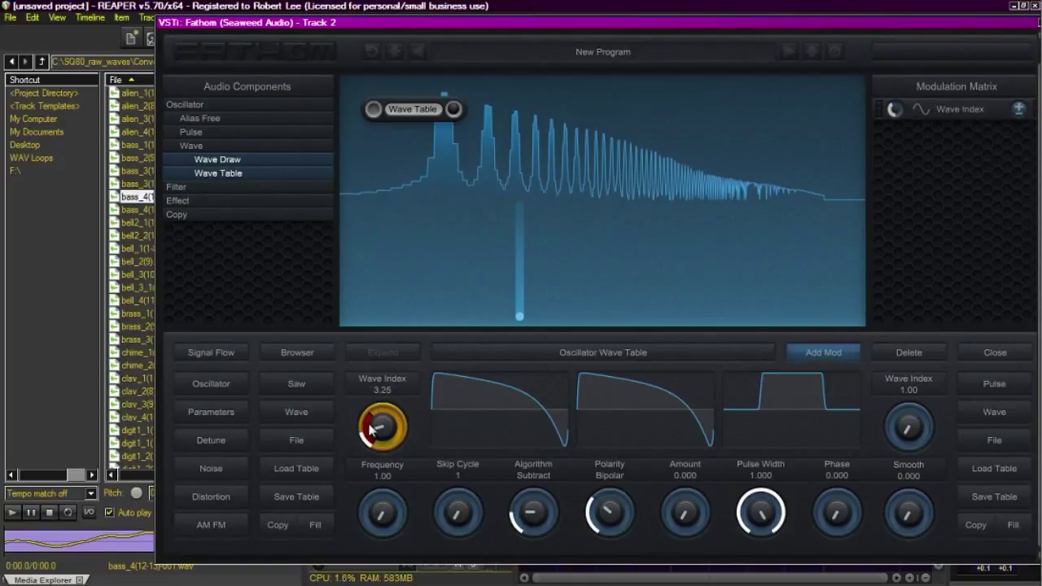
drag(384, 431, 393, 370)
mouse_move(900, 104)
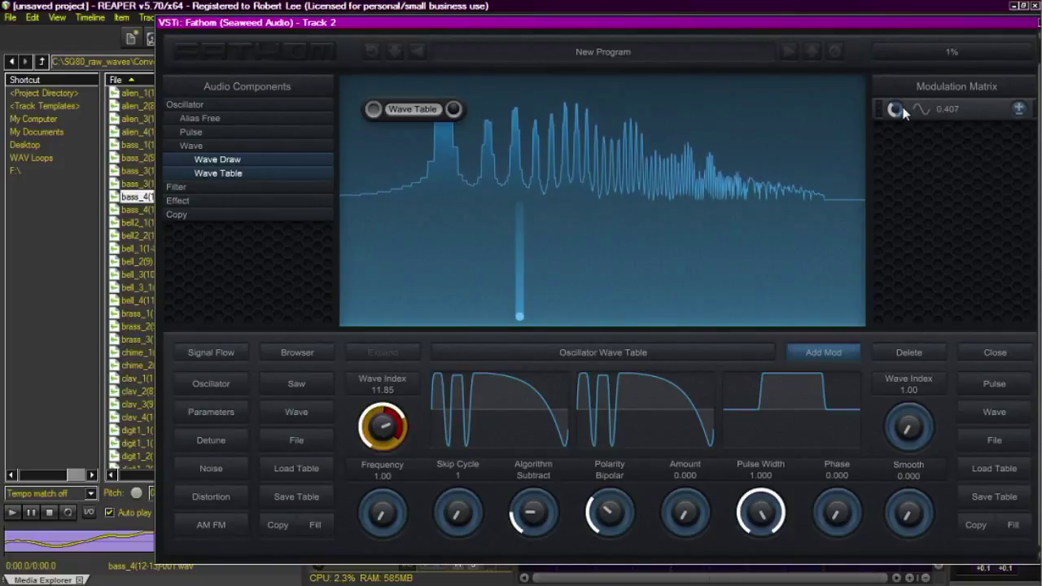
drag(893, 106, 894, 115)
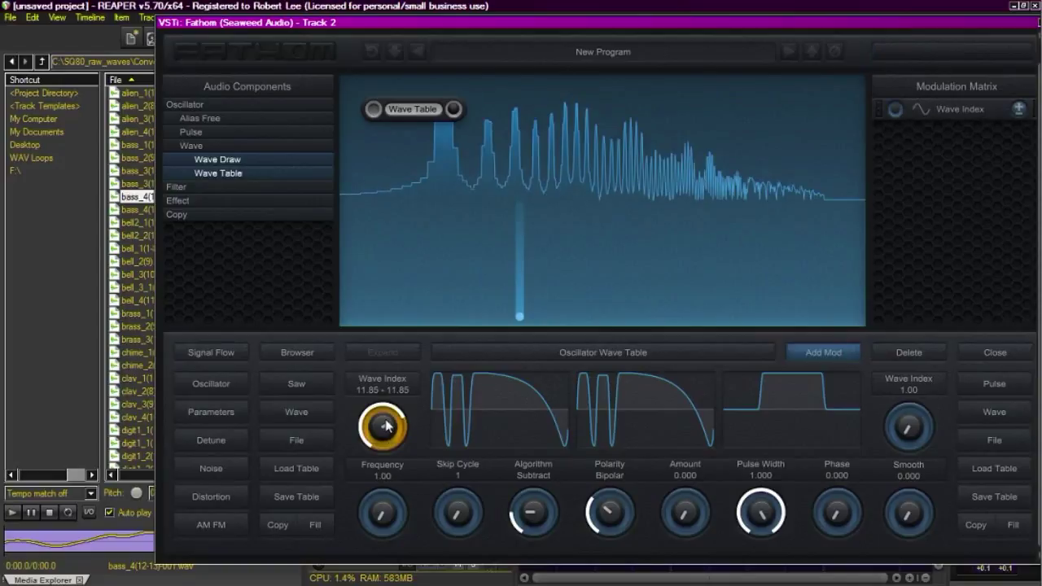
Set Wave Index to 8.55, combine with Add at Amount 1.000, Pulse Width 0.325.
drag(388, 425, 386, 446)
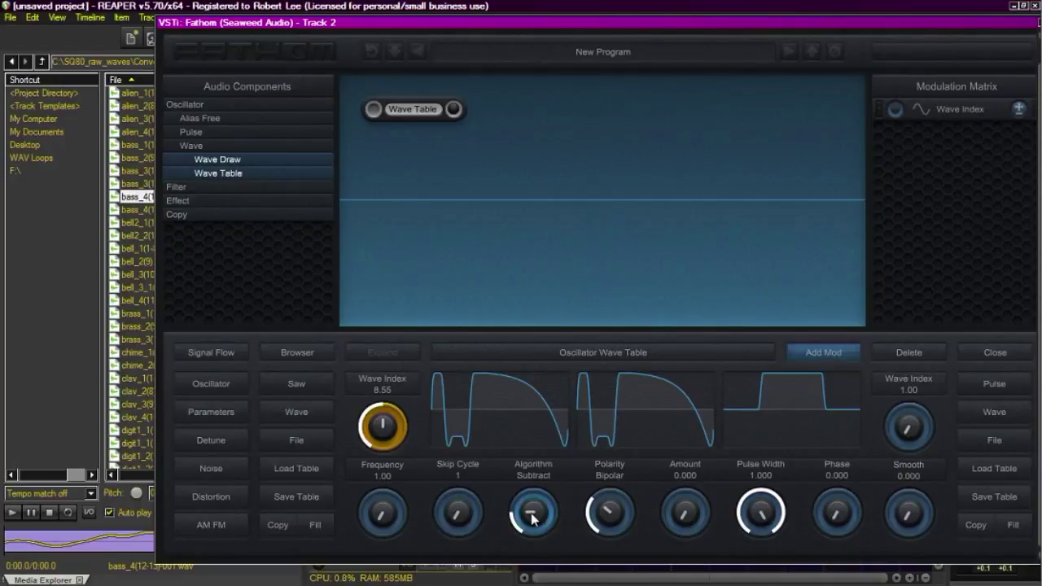
scroll(533, 514, up, 1)
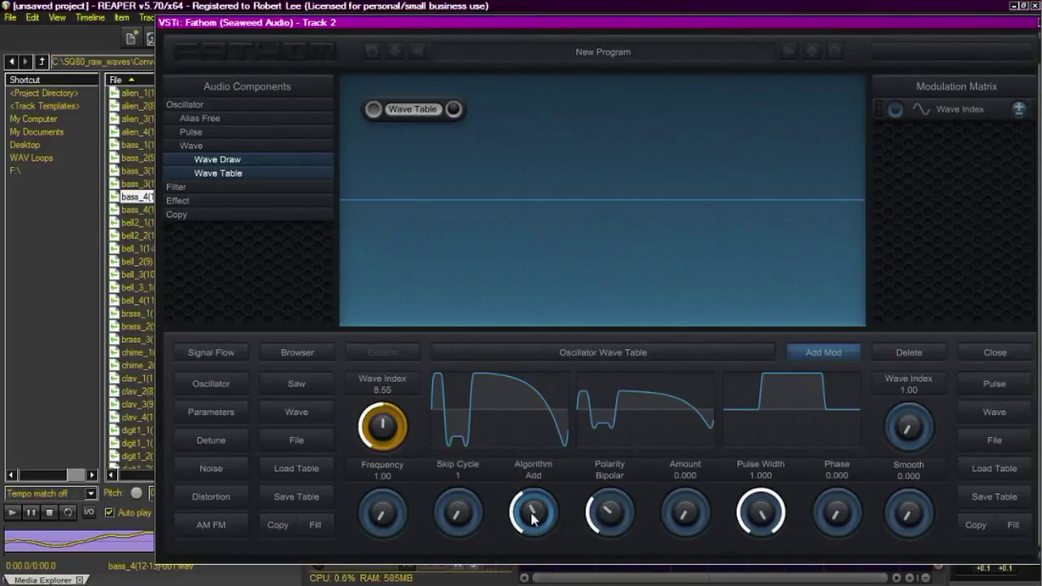
drag(690, 514, 702, 406)
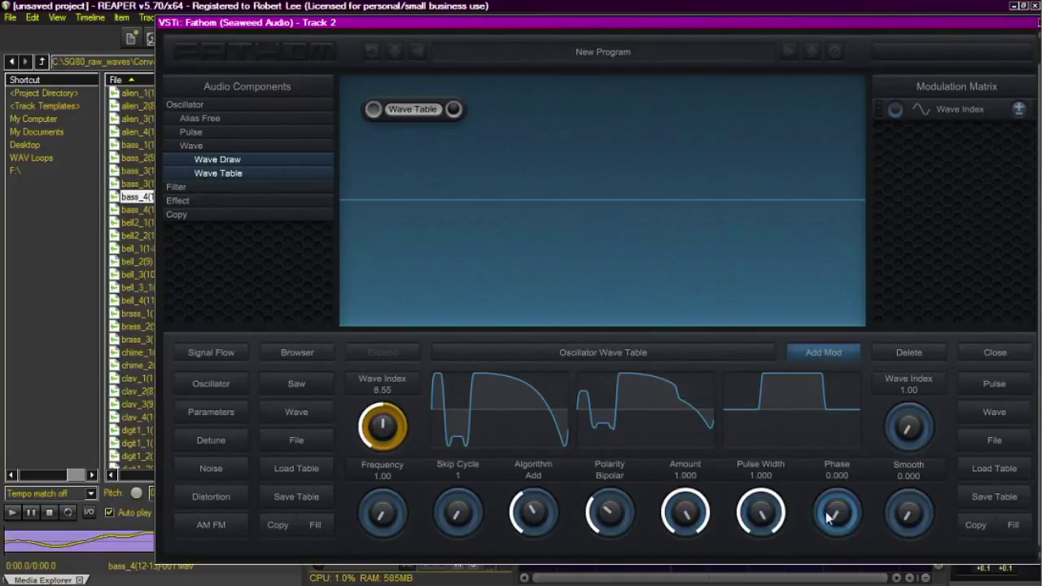
mouse_move(842, 521)
mouse_down()
mouse_move(840, 495)
mouse_move(829, 523)
mouse_up()
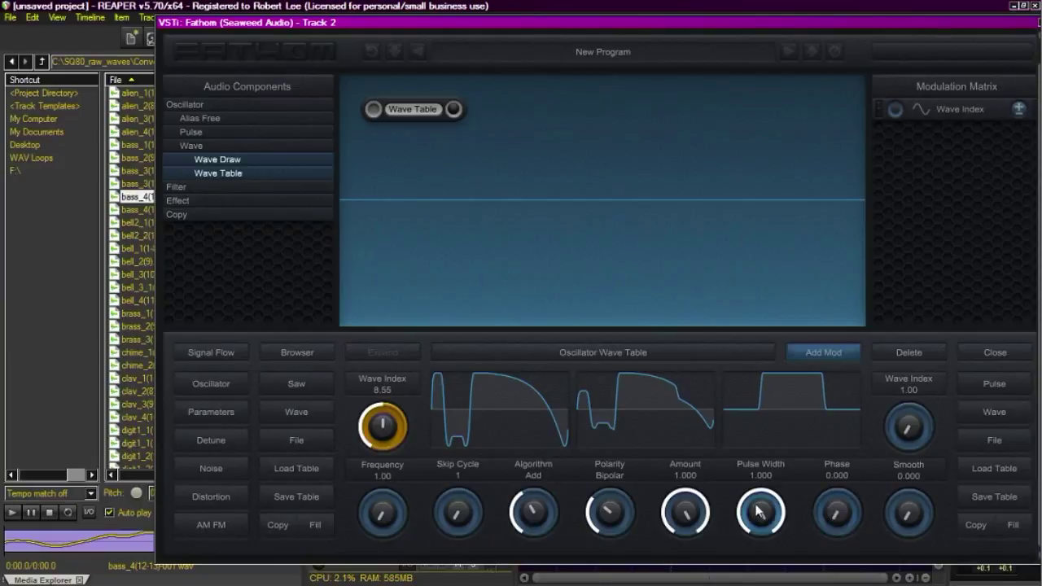
drag(761, 511, 762, 565)
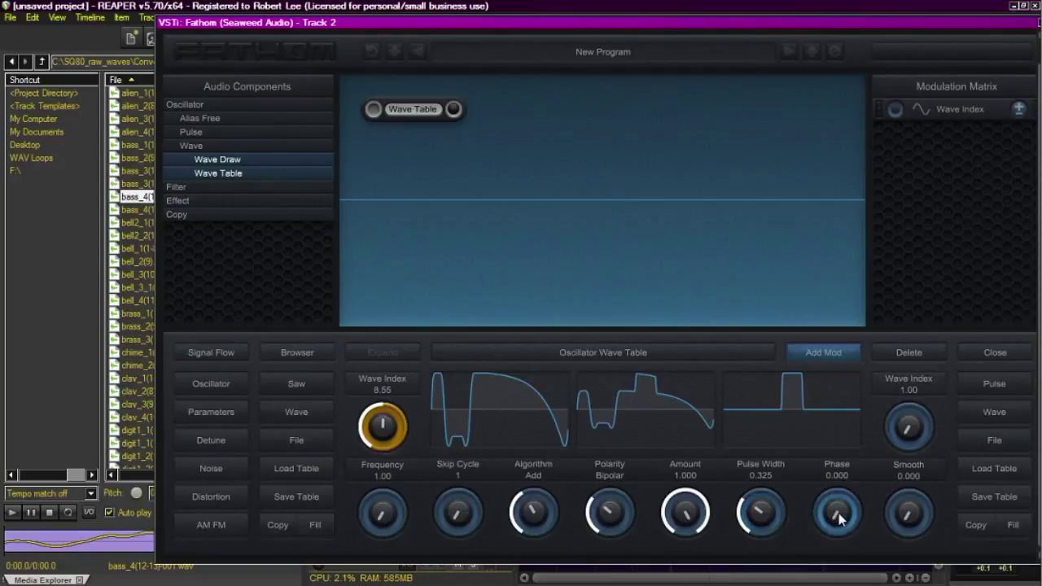
mouse_move(837, 513)
mouse_down()
mouse_move(837, 485)
mouse_move(821, 528)
mouse_move(833, 485)
mouse_move(826, 523)
mouse_move(847, 523)
mouse_move(839, 501)
mouse_move(837, 524)
mouse_up()
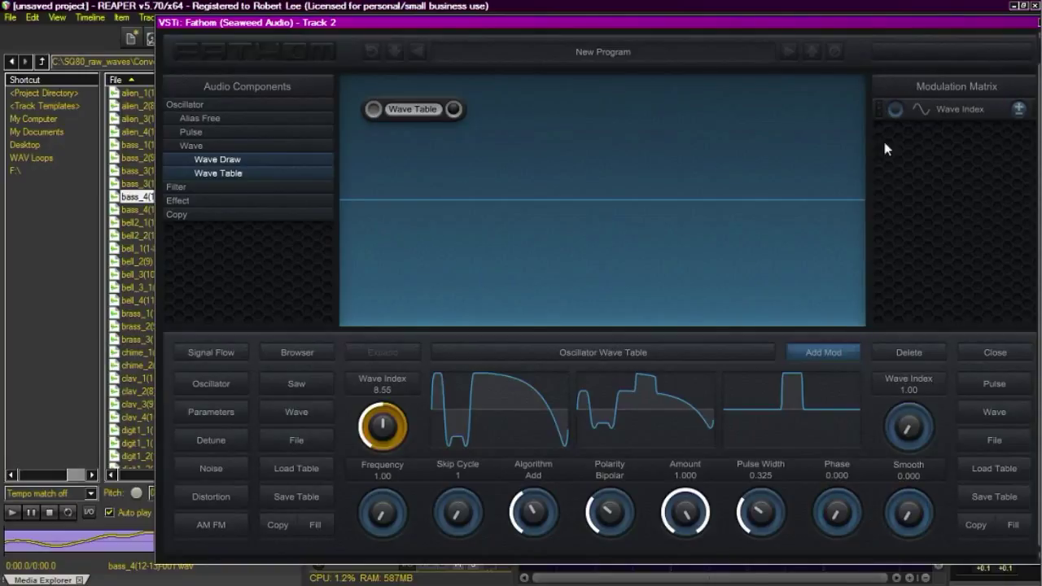
Raise the Wave Index mod depth to 0.339 and add a modulation slot for Phase.
drag(897, 111, 897, 93)
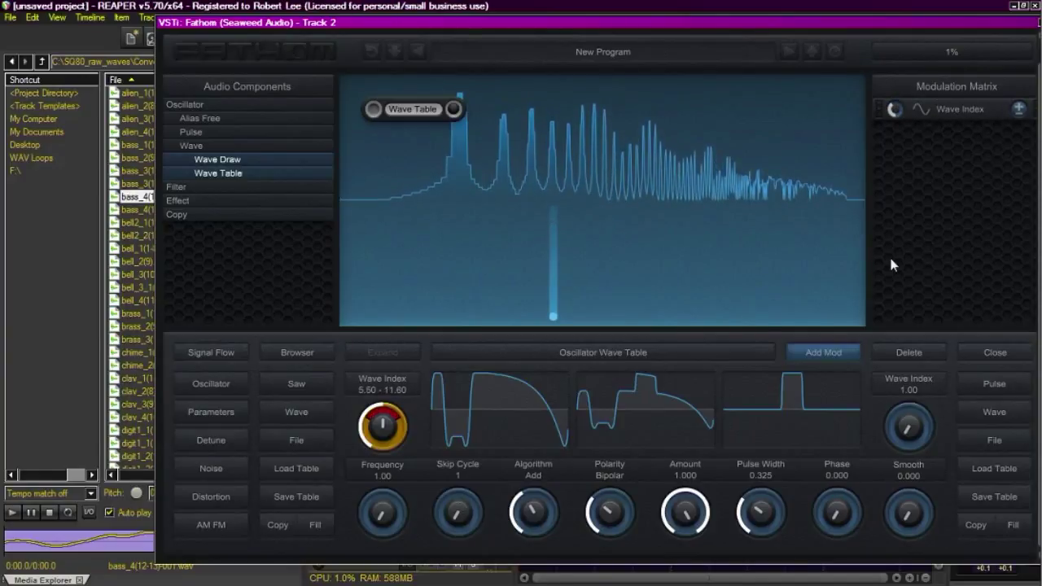
click(839, 515)
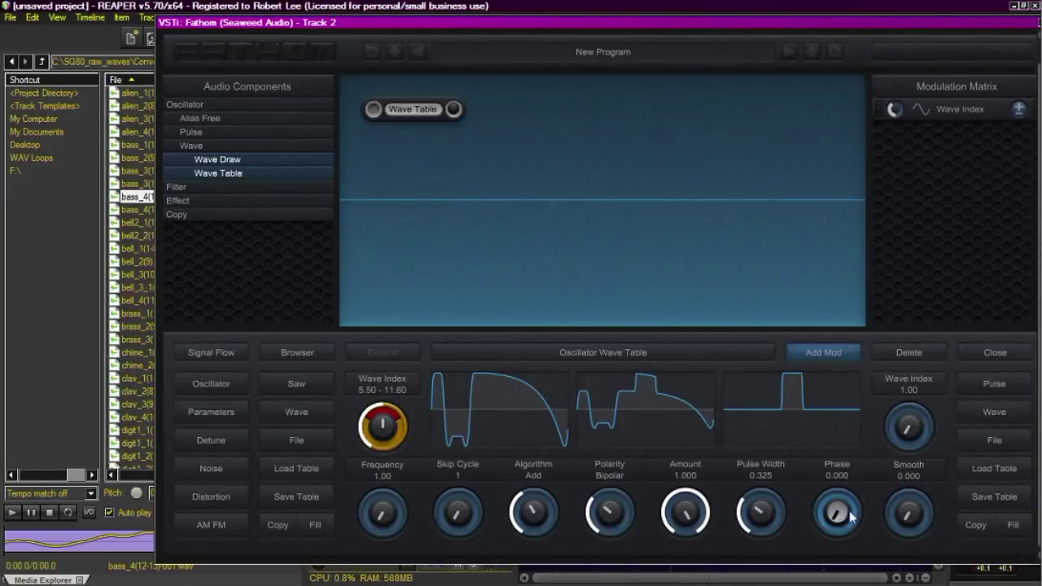
click(824, 353)
Assign a new LFO 2 as the Phase modulator.
click(923, 137)
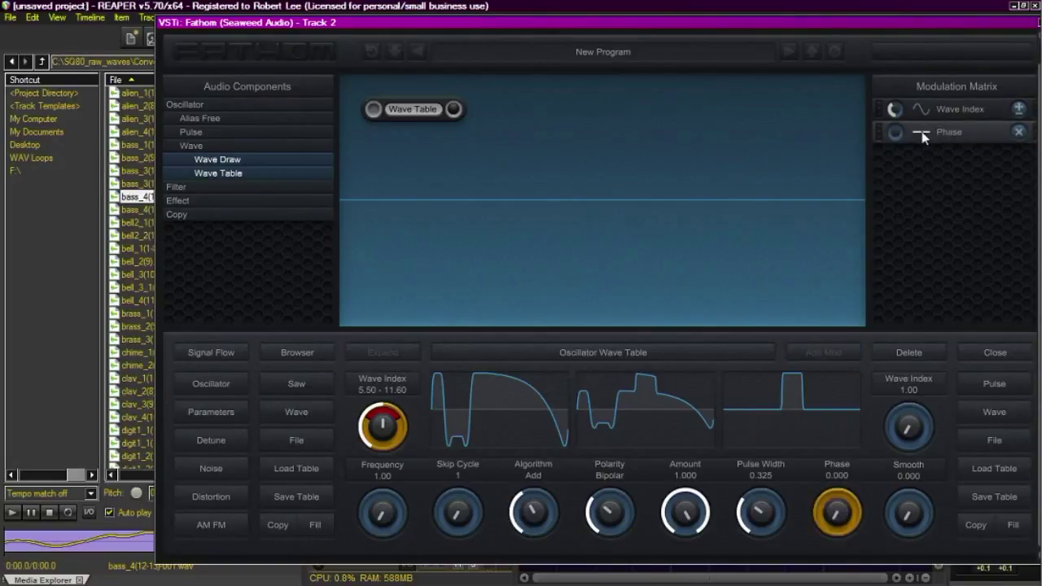
click(933, 149)
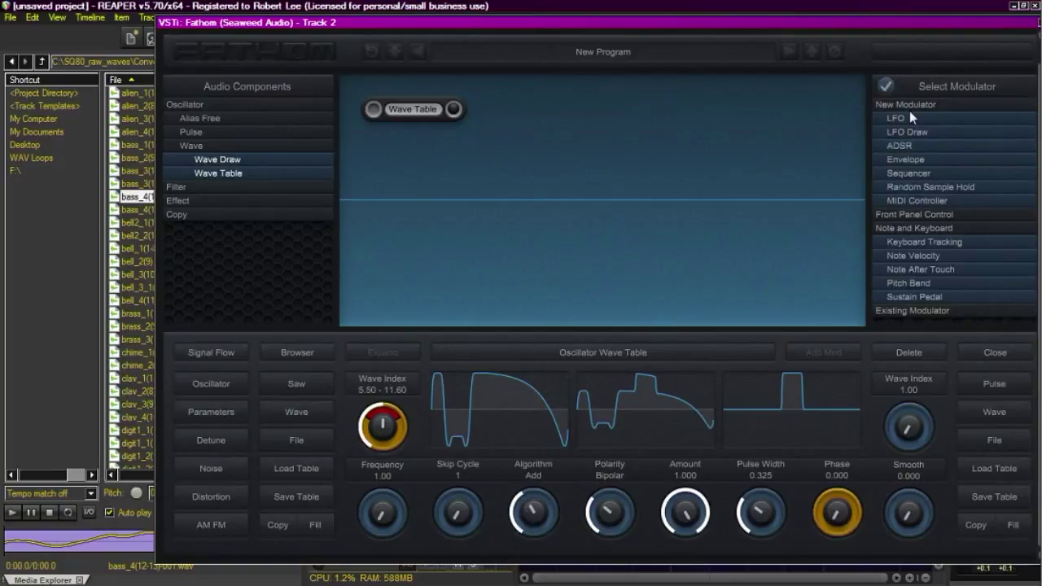
click(910, 116)
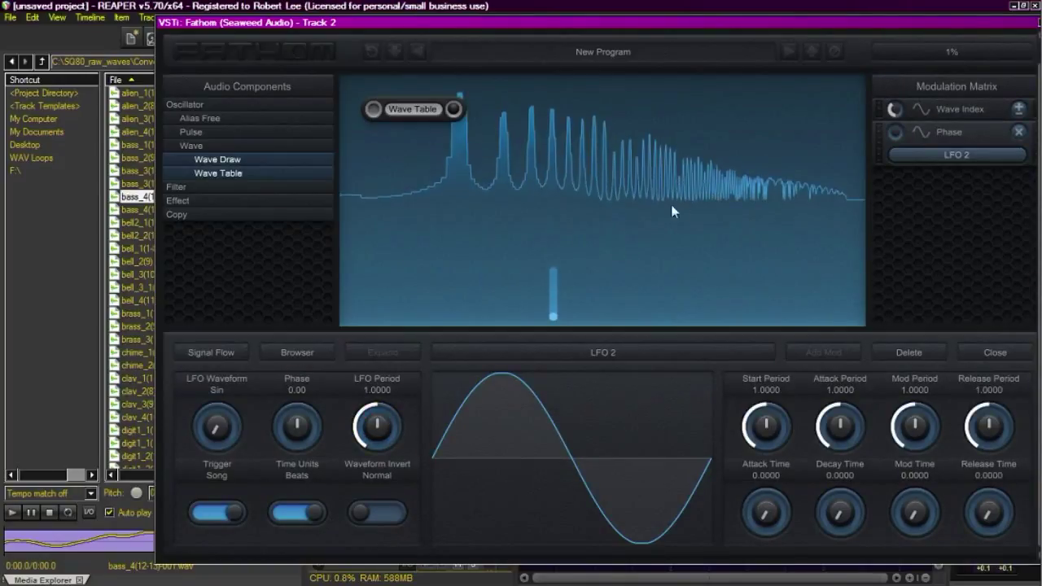
Set LFO 2's depth on Phase to 0.220 and its period to 4.0000.
mouse_move(896, 139)
drag(896, 138, 898, 116)
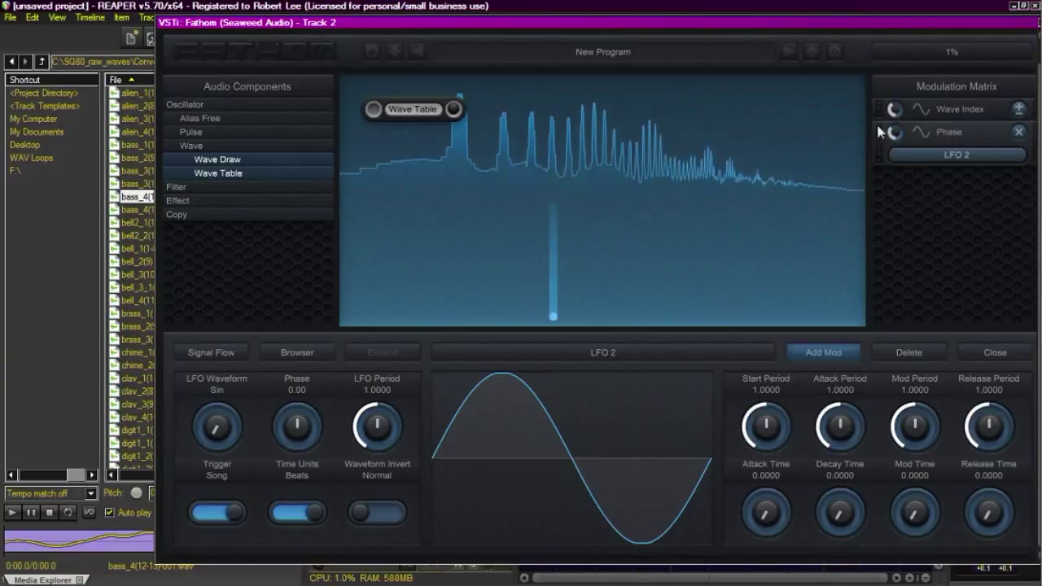
scroll(377, 426, up, 2)
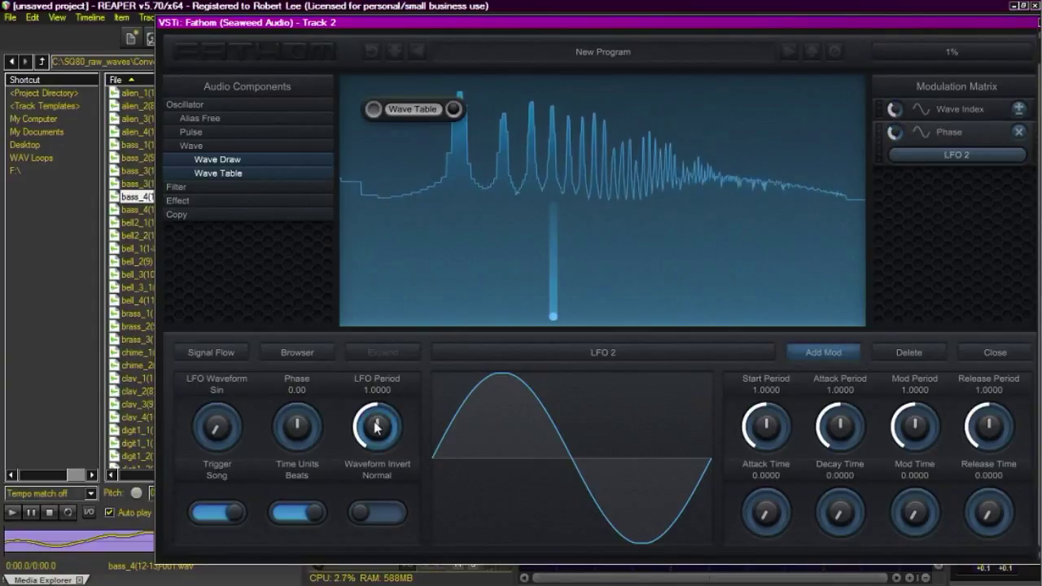
scroll(376, 426, up, 5)
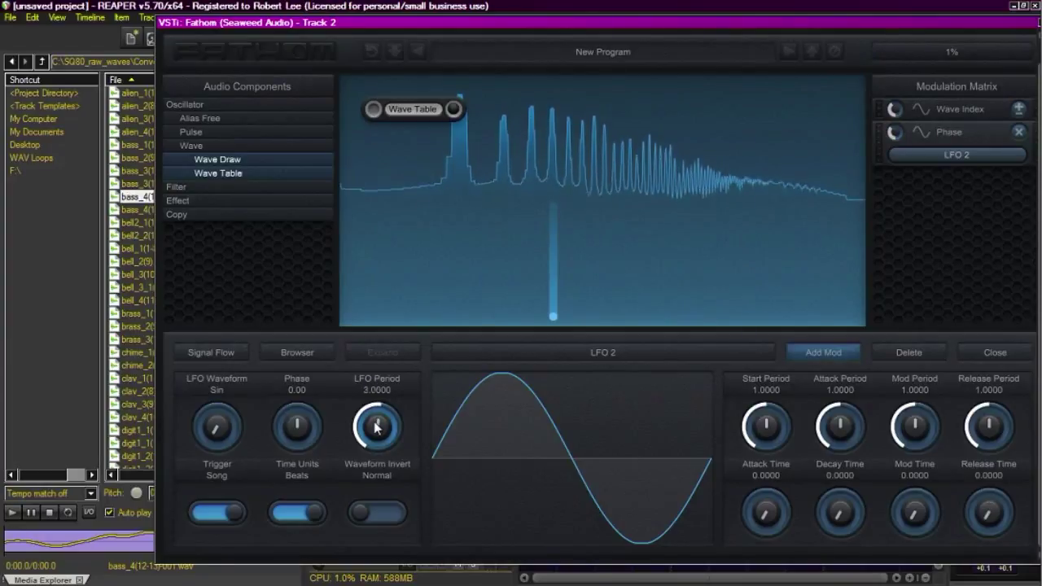
scroll(376, 426, up, 1)
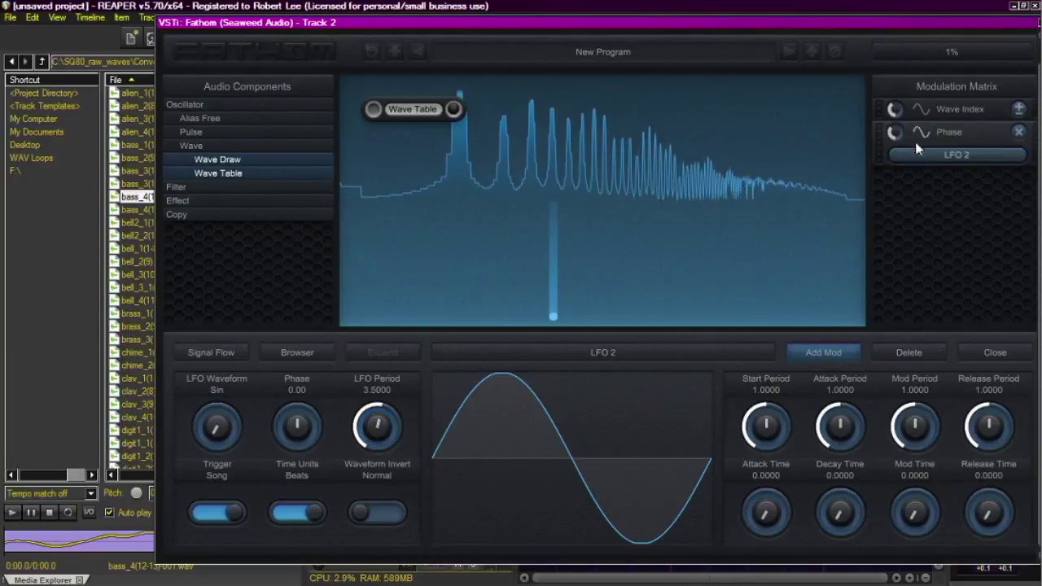
mouse_move(896, 134)
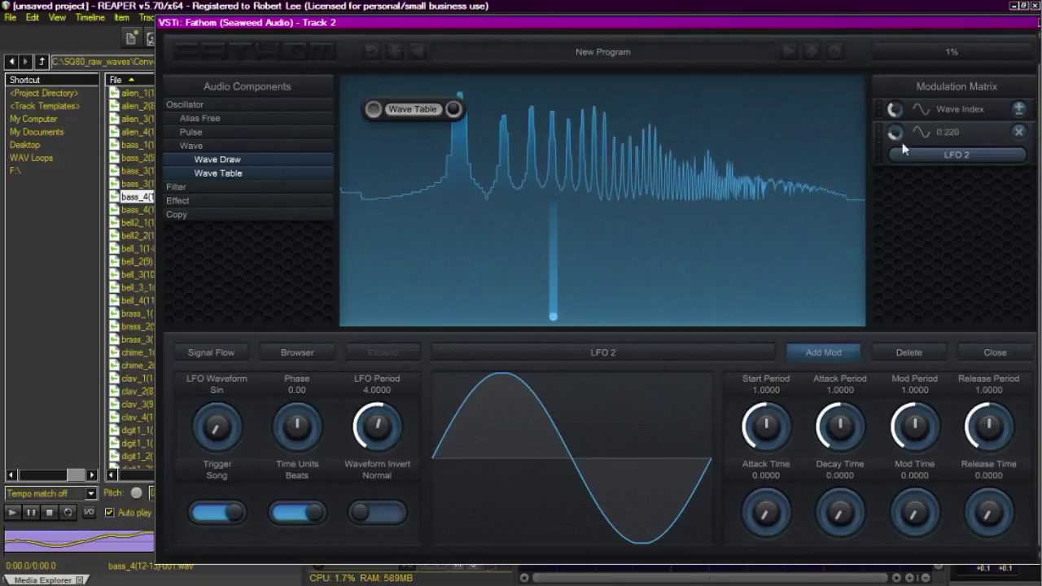
Make the Phase modulation Bipolar and lower the base Phase to 0.172.
click(948, 132)
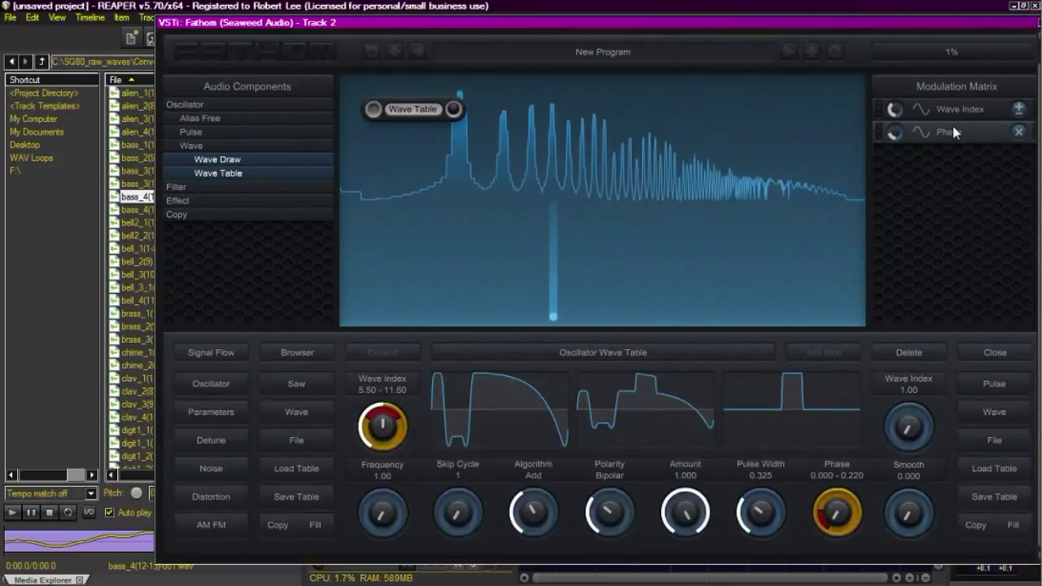
click(837, 513)
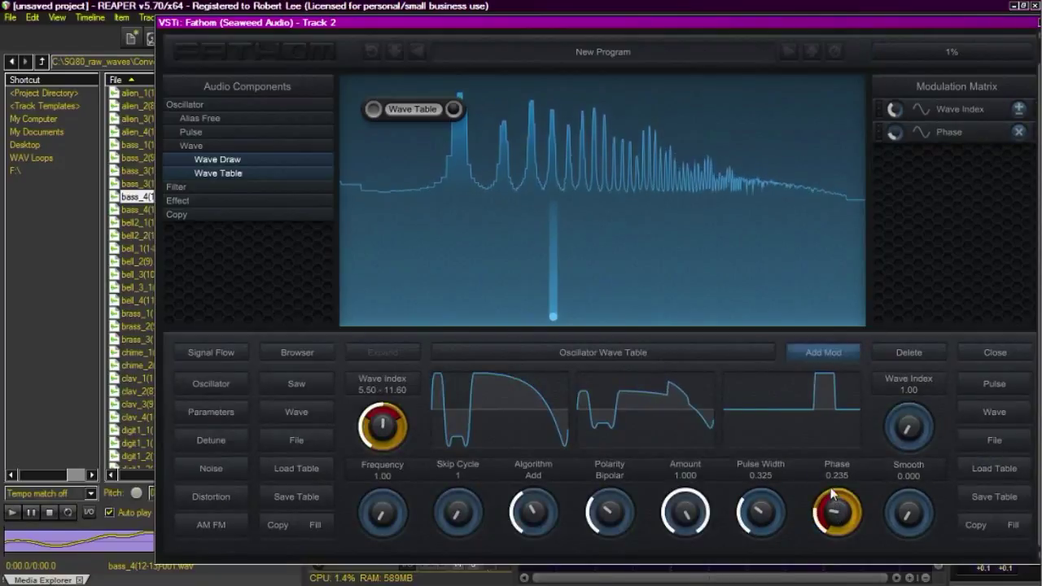
click(921, 132)
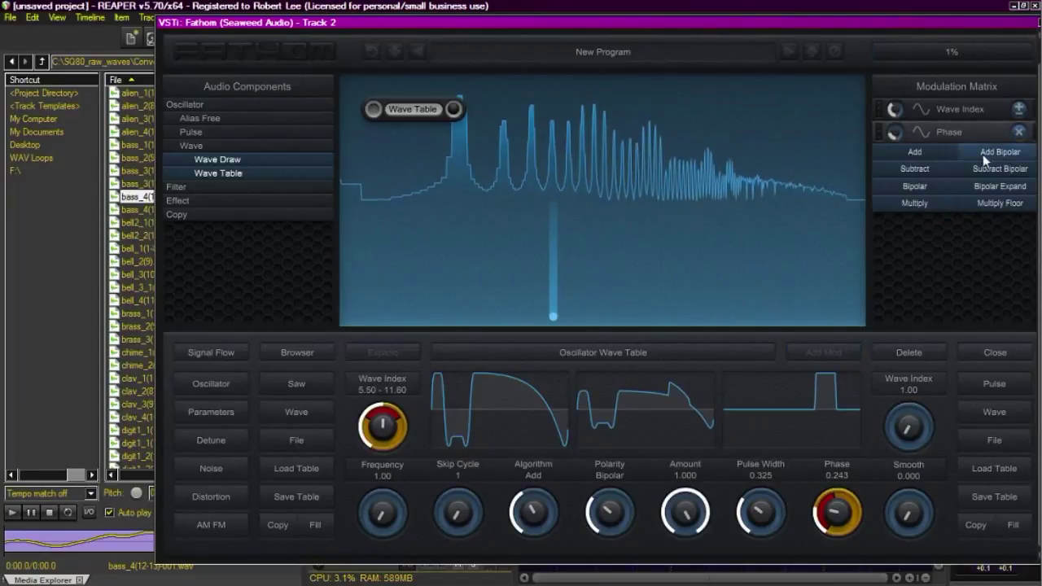
click(934, 187)
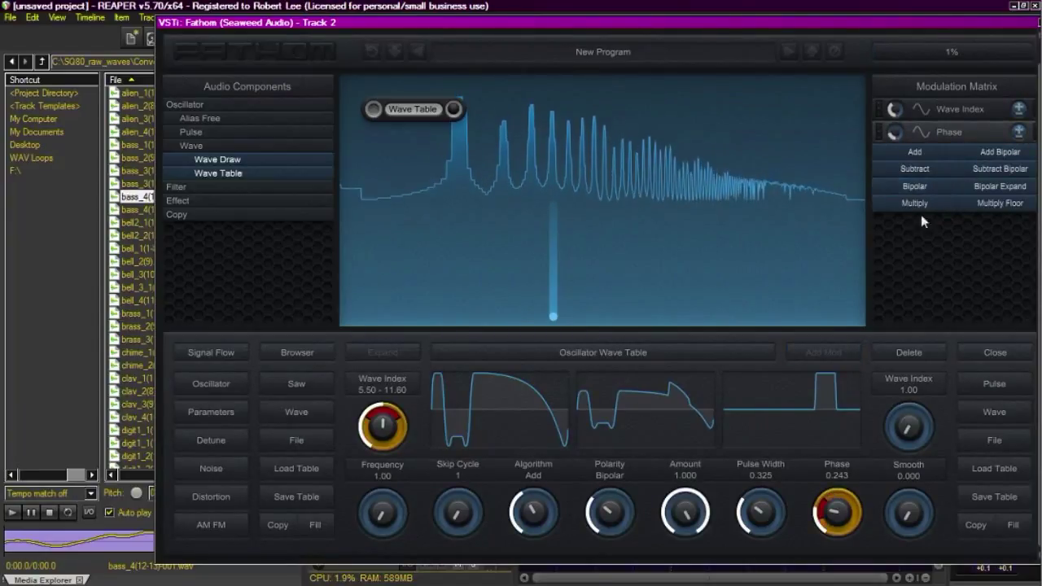
drag(841, 513, 831, 520)
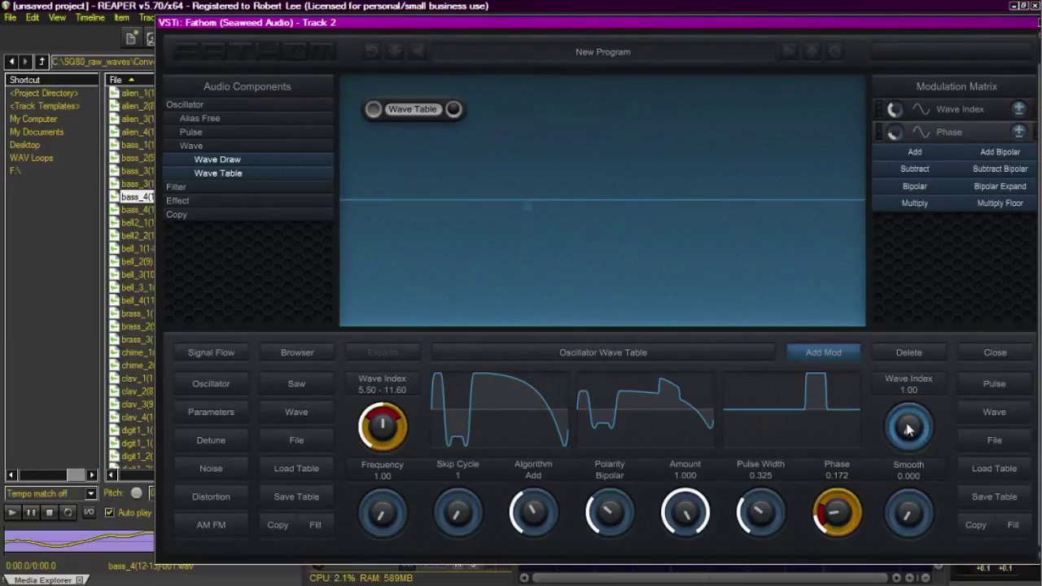
drag(908, 429, 912, 334)
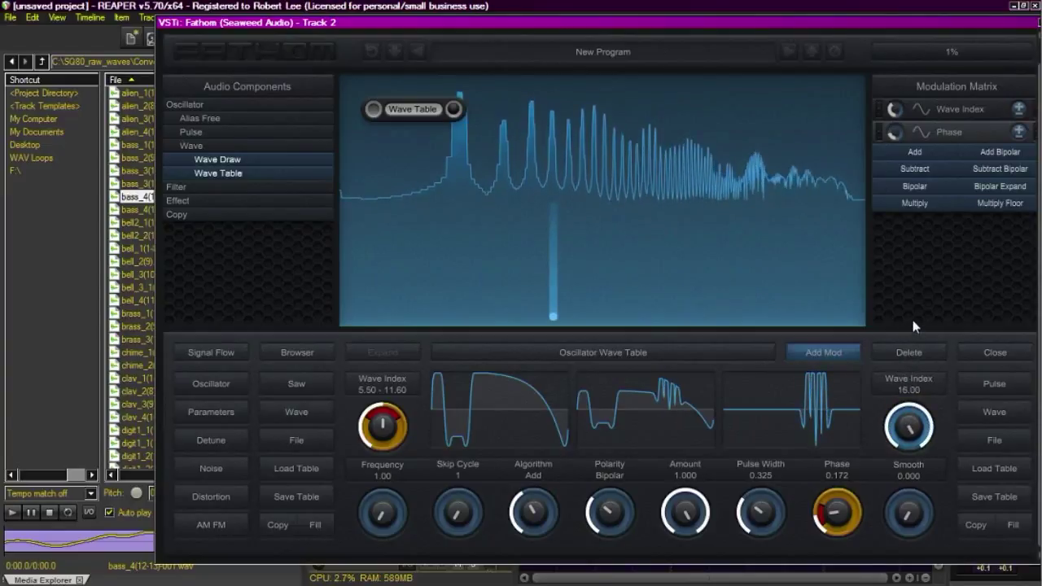
drag(909, 420, 895, 444)
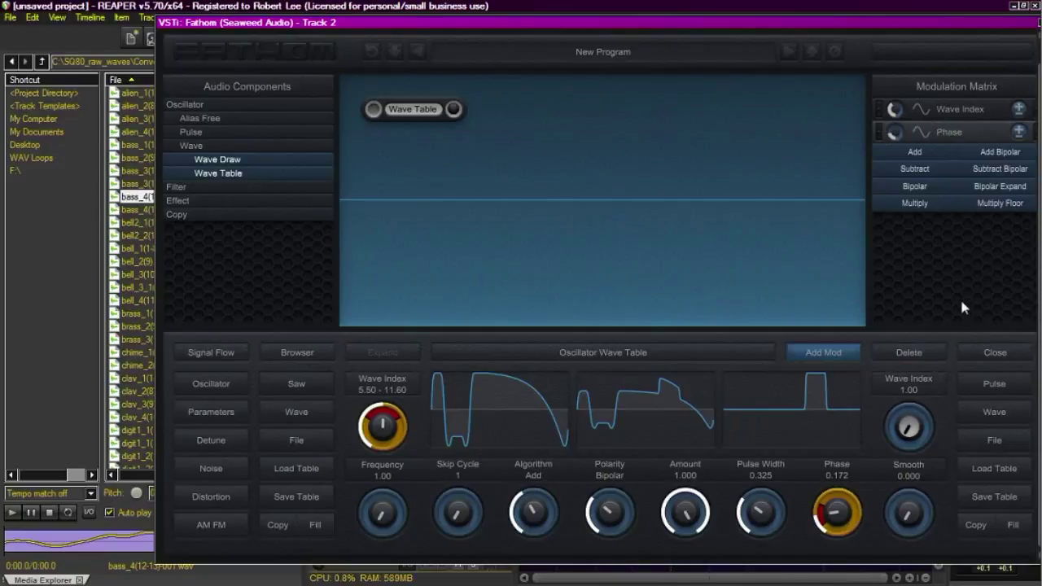
Add a new LFO 3 modulation slot on the second Wave Index.
click(969, 135)
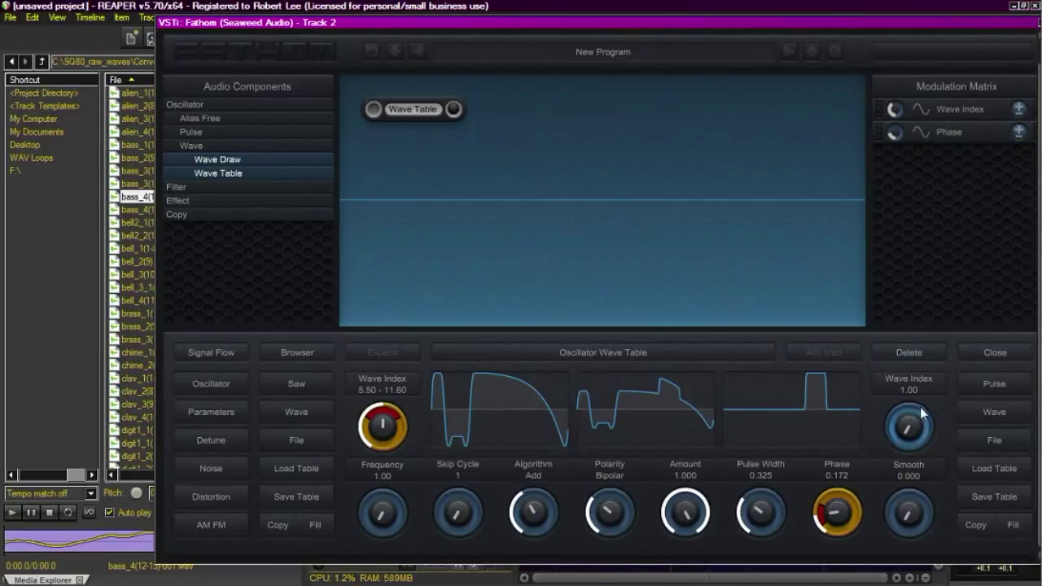
click(912, 432)
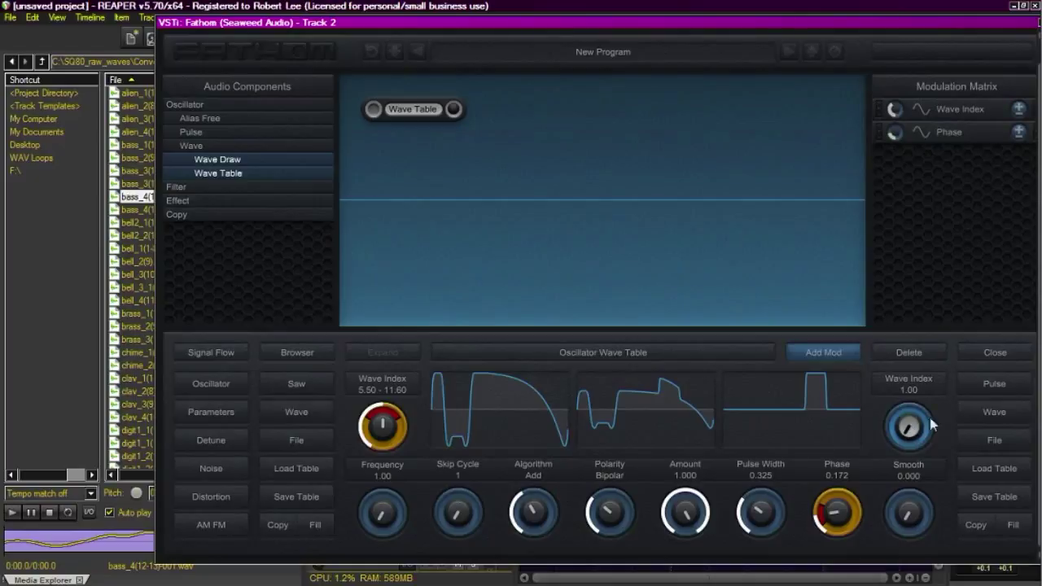
click(842, 353)
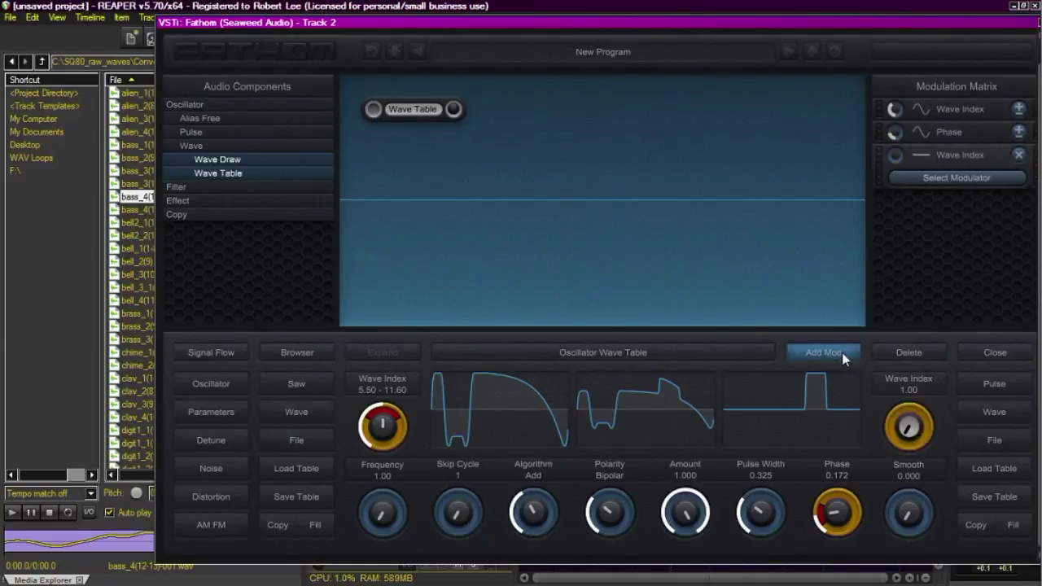
click(924, 157)
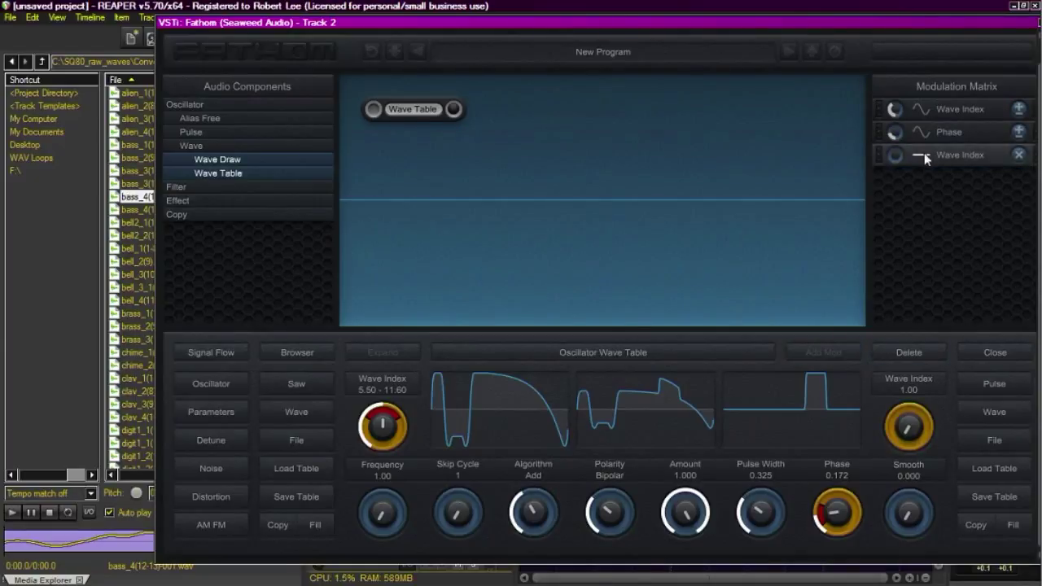
click(892, 177)
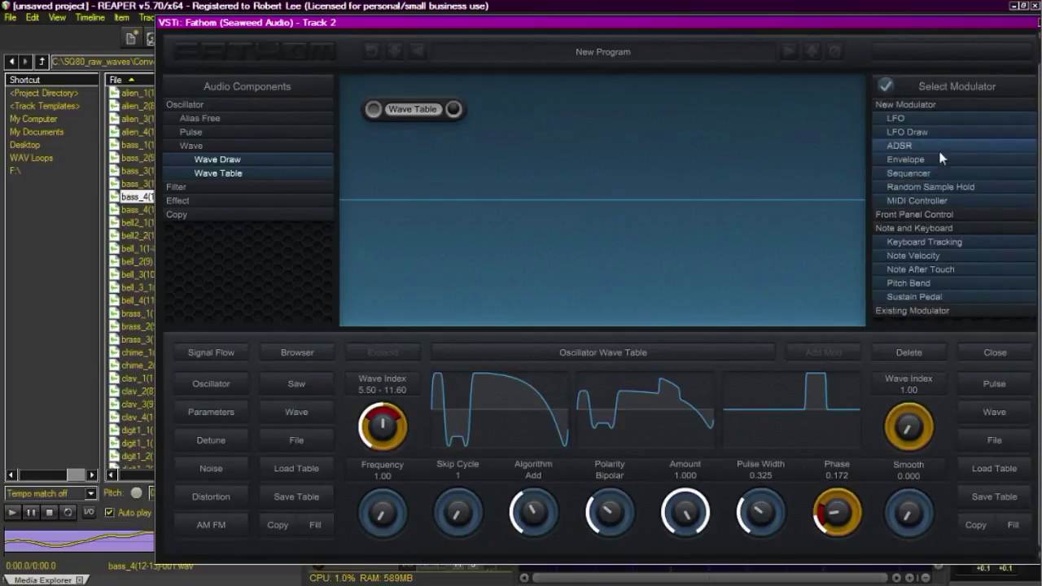
click(915, 116)
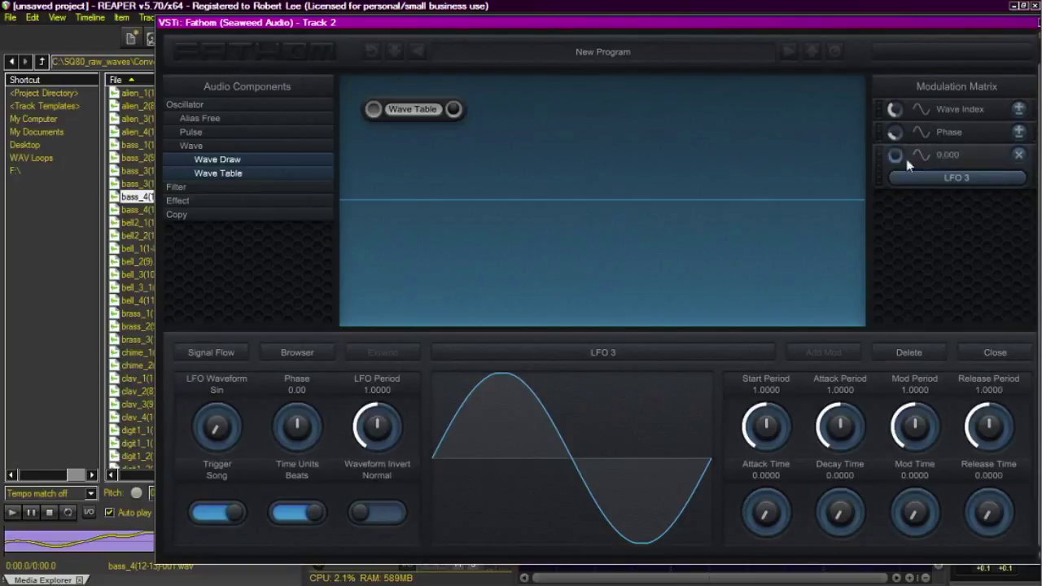
Set LFO 3's period to 18.1875 and depth to 0.424, sweeping 1.00–7.36.
drag(897, 162, 899, 120)
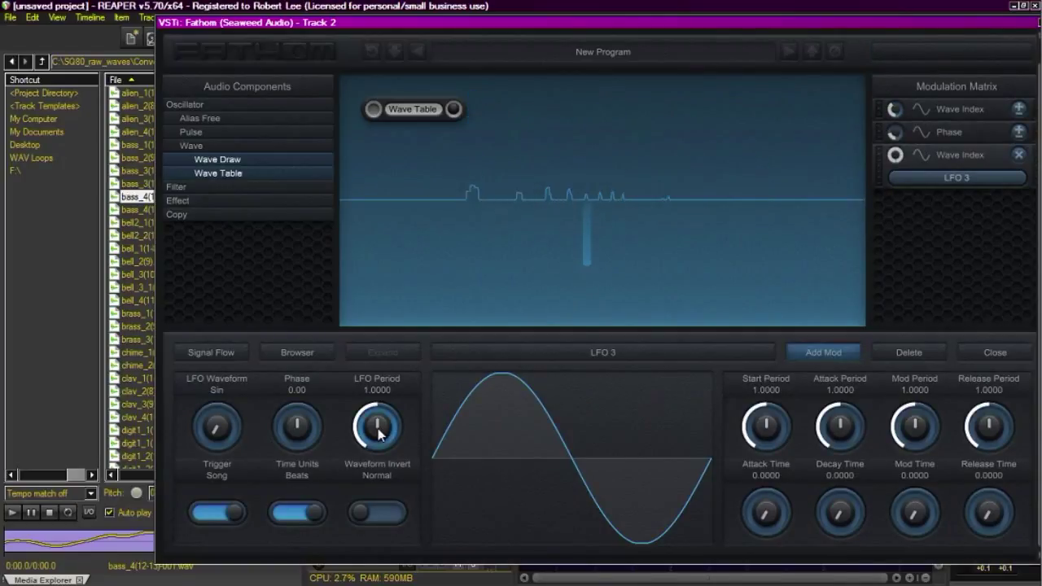
drag(378, 434, 381, 411)
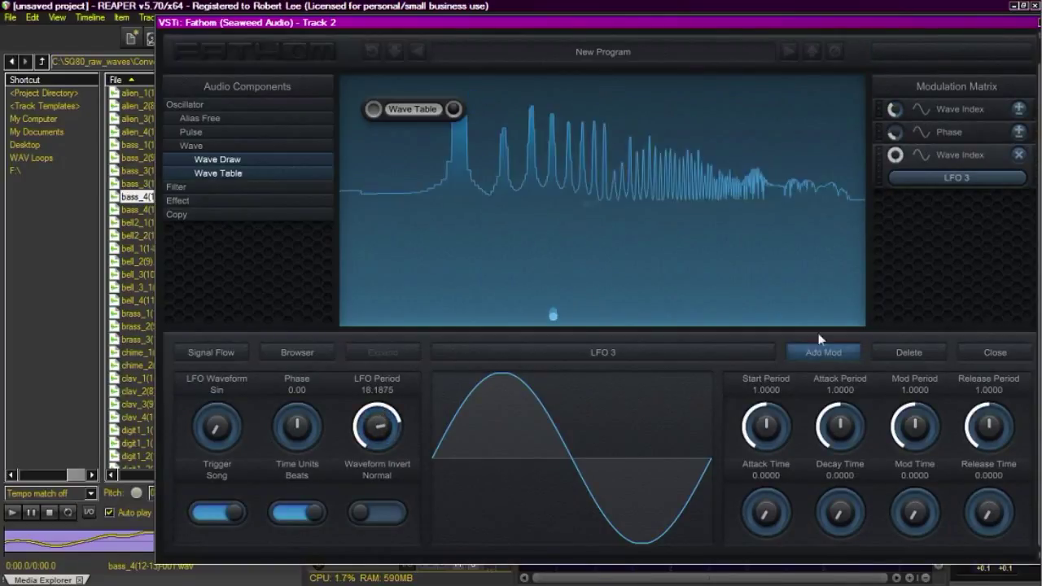
mouse_move(904, 169)
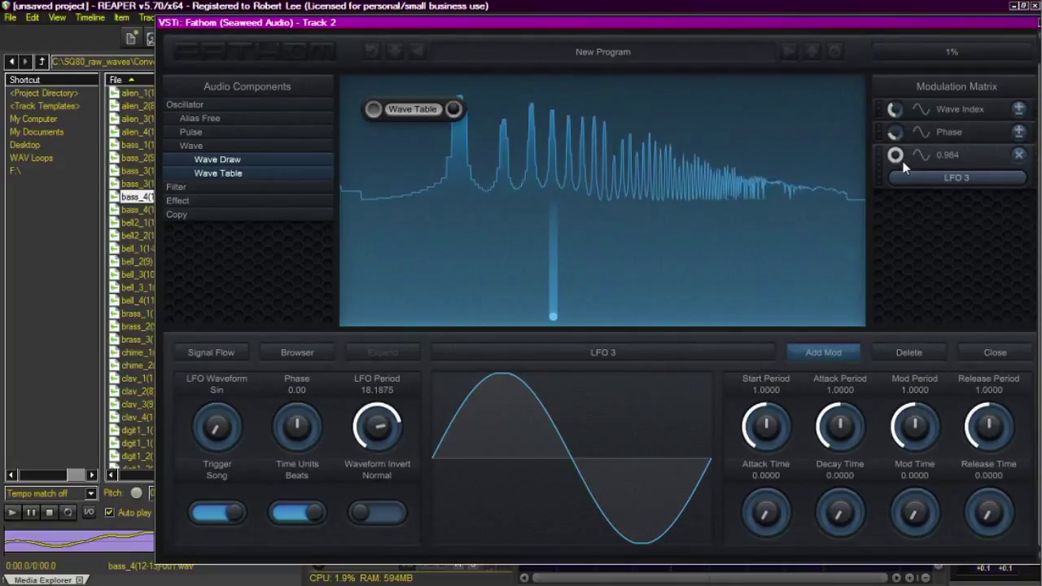
drag(899, 156, 898, 178)
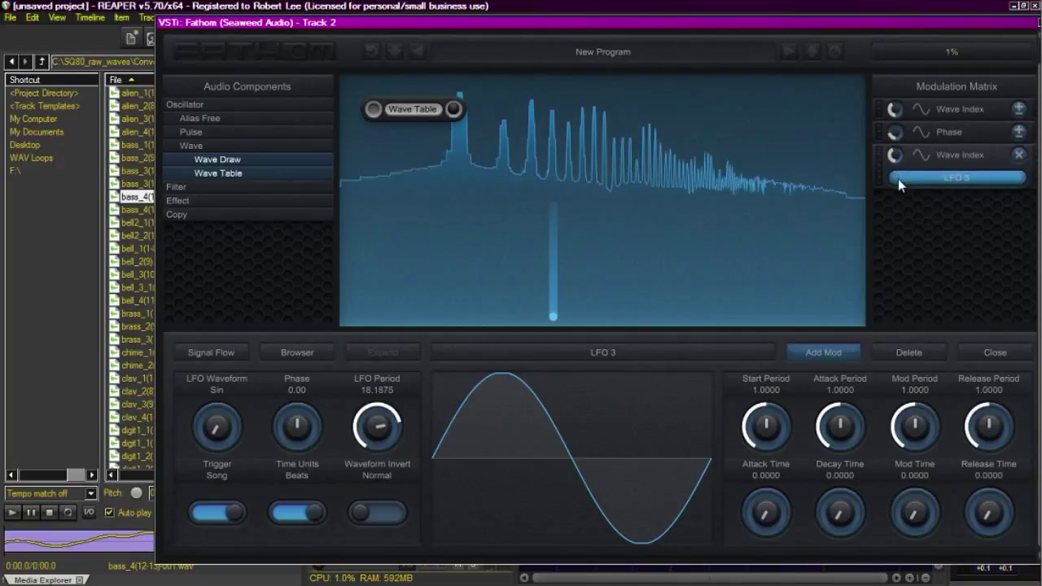
click(983, 352)
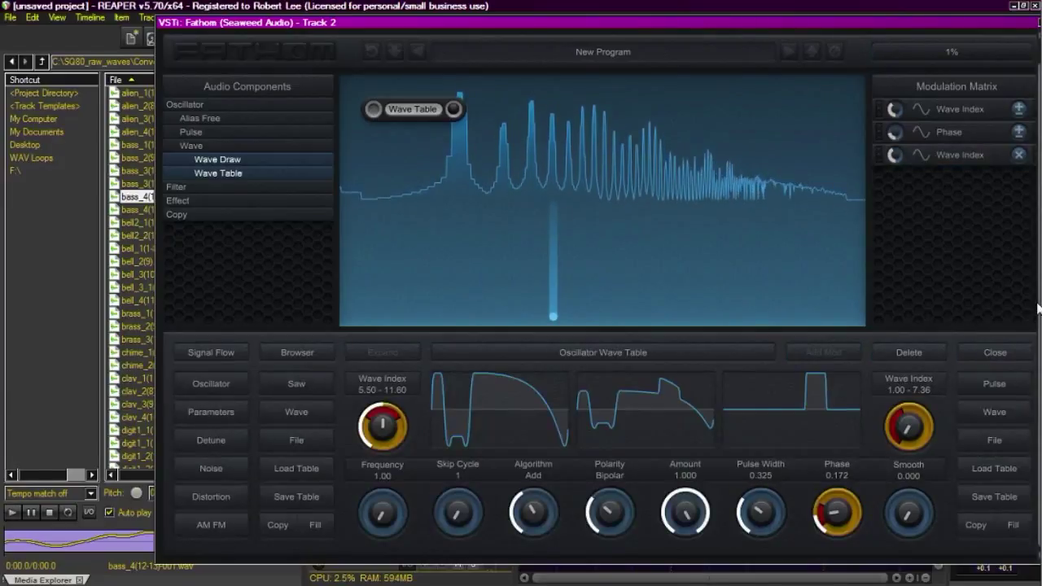
Set the second Wave Index to 1.45 and the first Wave Index to 7.75.
click(841, 519)
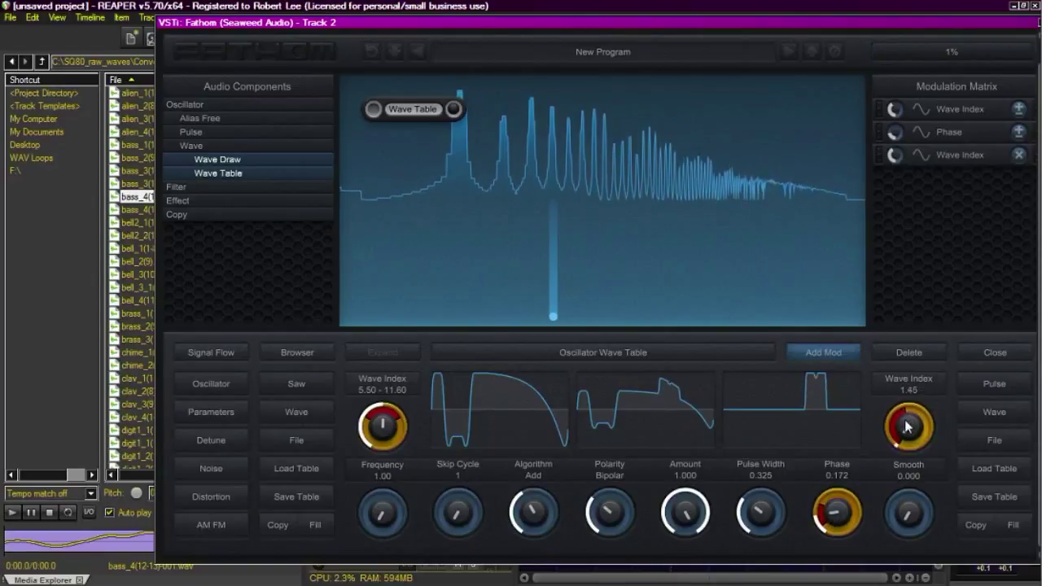
mouse_move(906, 410)
mouse_down()
mouse_move(906, 391)
mouse_move(908, 429)
mouse_up()
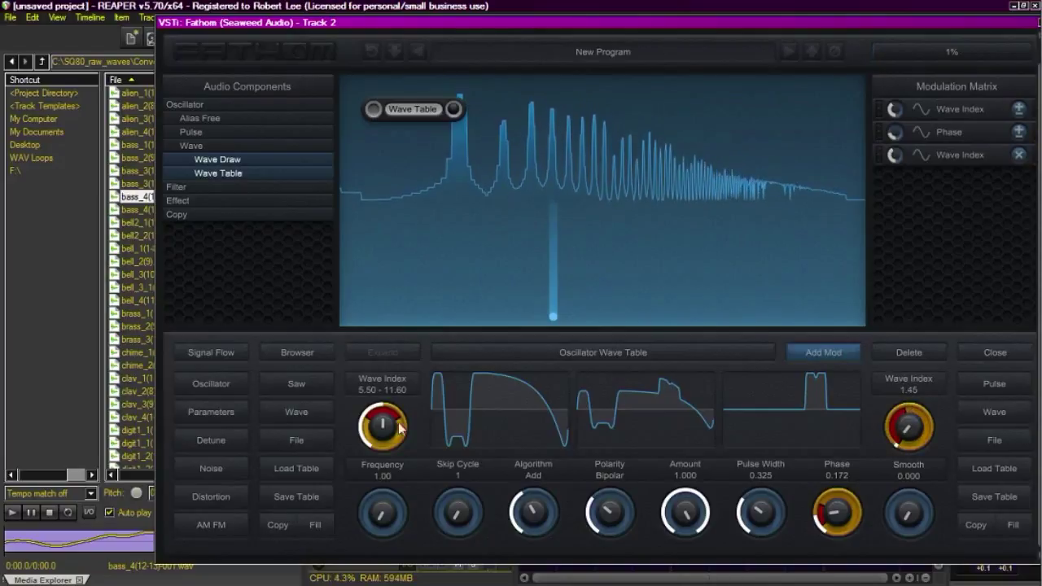
drag(392, 429, 392, 433)
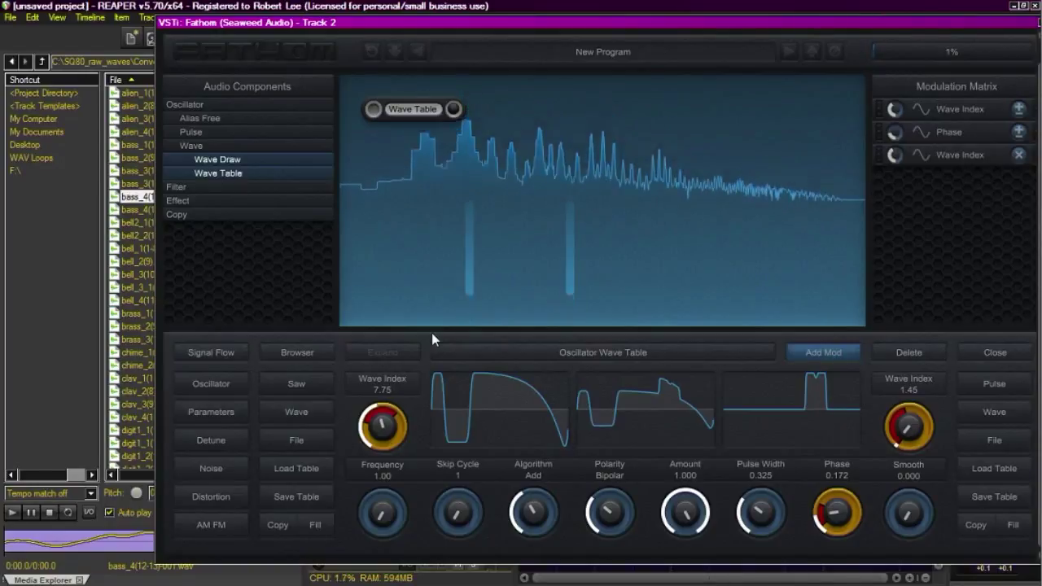
click(221, 384)
Switch off the oscillator's Detune (2 voices, amount 0.50) and close its settings.
click(213, 440)
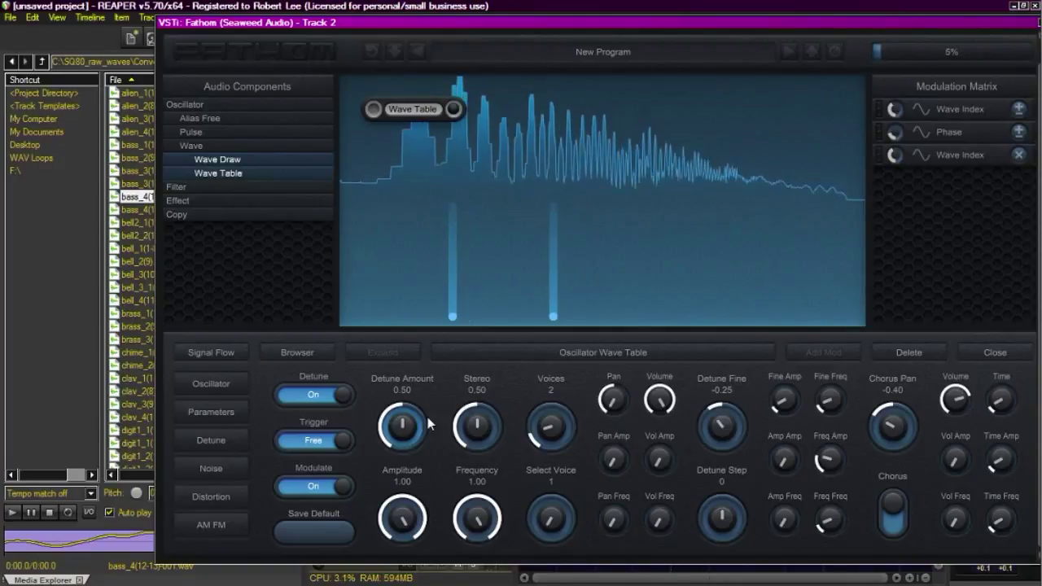
click(323, 394)
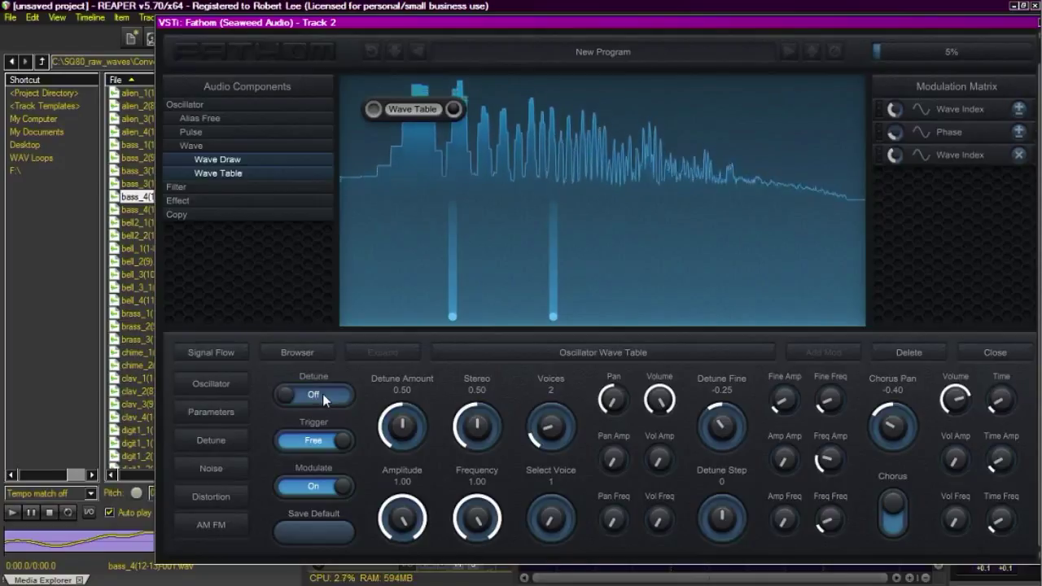
click(977, 357)
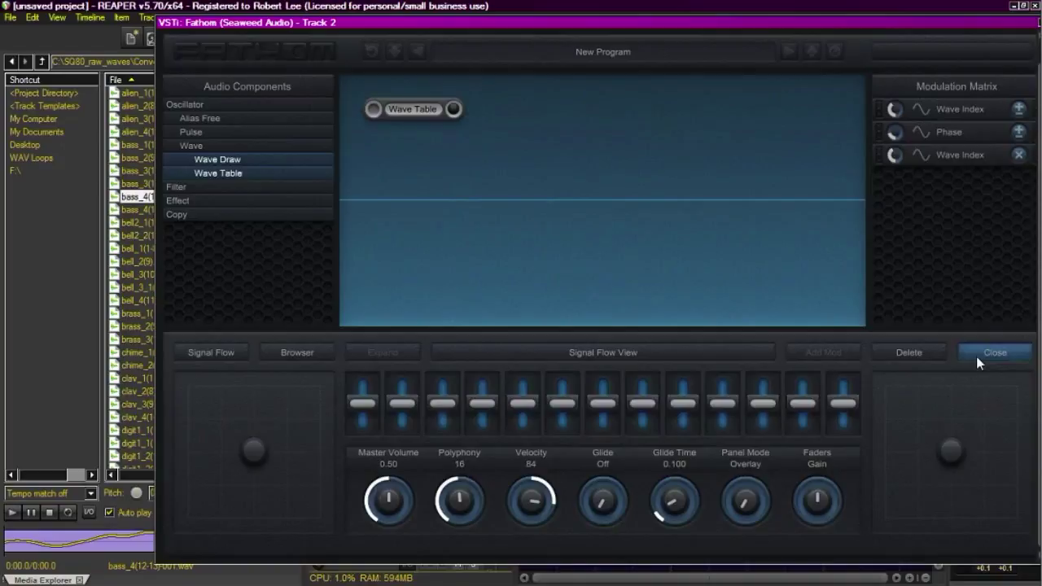